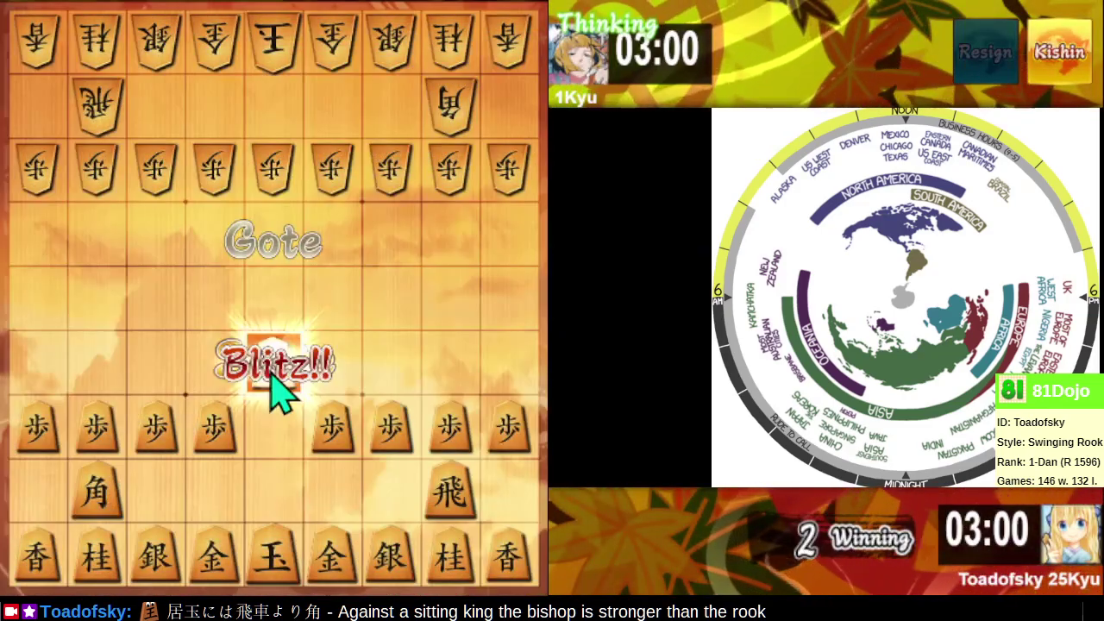
Push the centre pawn, swing the rook to the centre file, and recapture the bishop with the silver.
drag(282, 444, 272, 364)
mouse_move(449, 509)
mouse_down()
mouse_move(254, 505)
mouse_move(272, 496)
mouse_up()
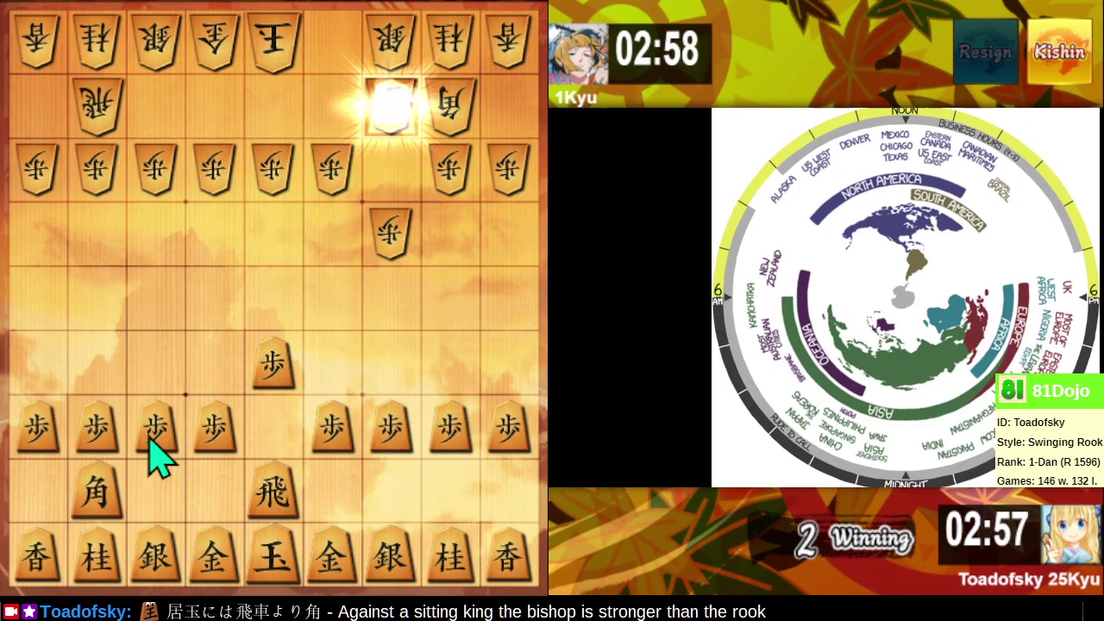
drag(158, 451, 177, 384)
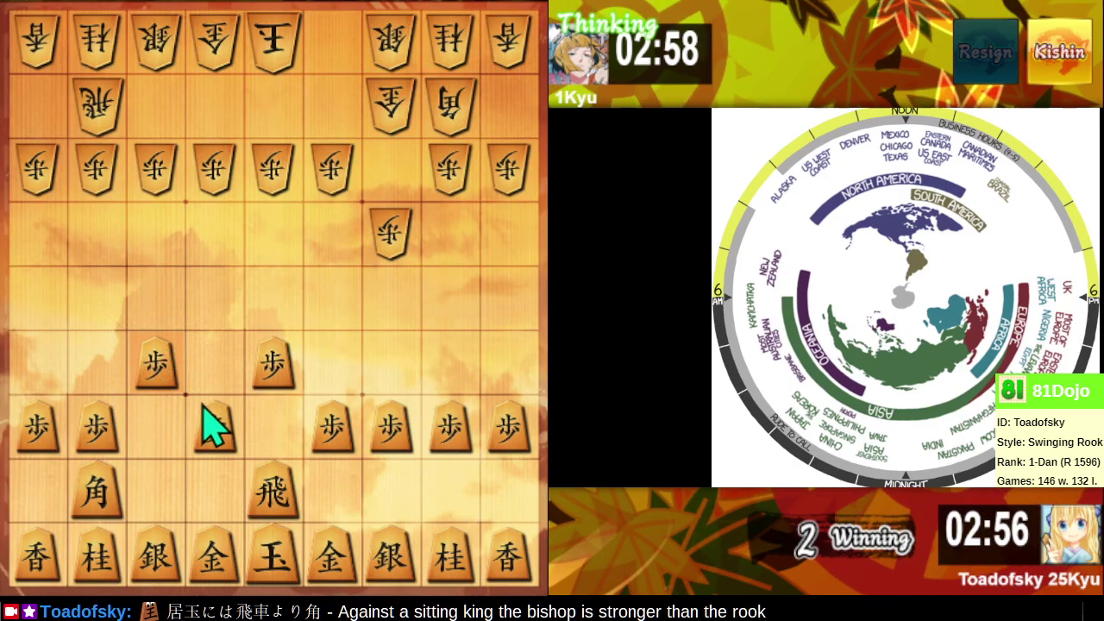
mouse_move(167, 581)
mouse_down()
mouse_move(98, 510)
mouse_move(110, 515)
mouse_up()
Castle the king two squares right, with the right silver and gold moved up beside it.
click(276, 561)
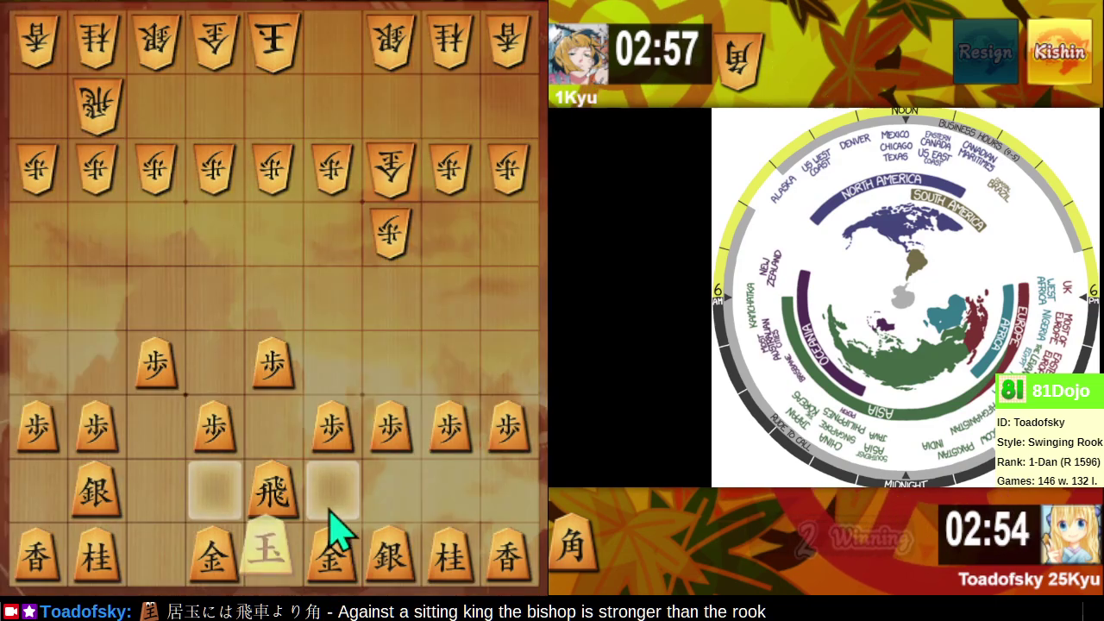
click(332, 504)
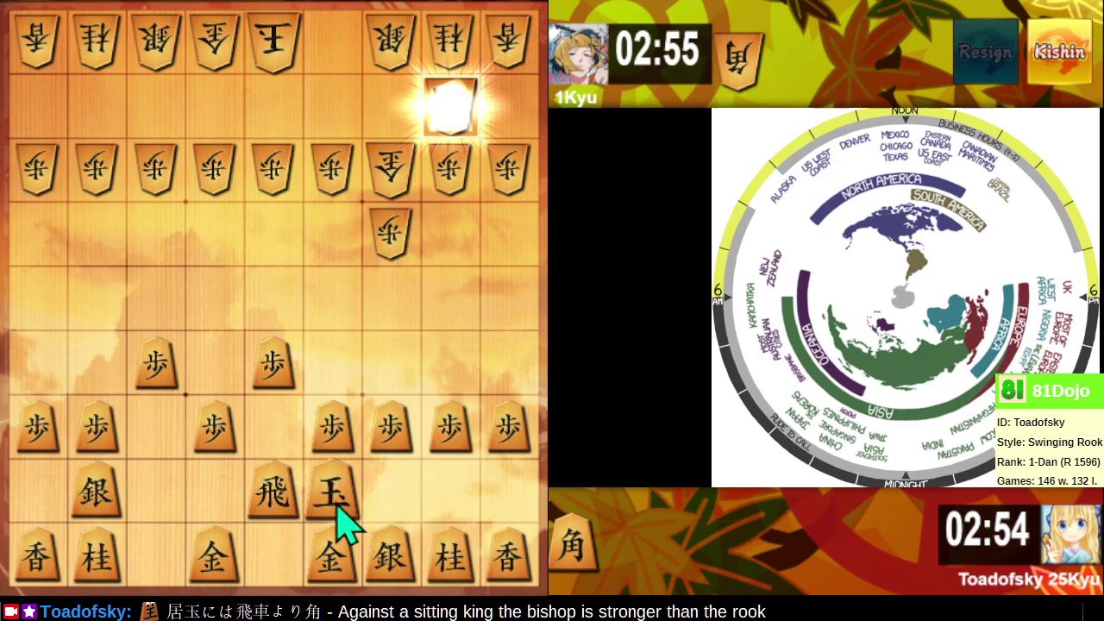
click(404, 552)
click(436, 507)
click(349, 508)
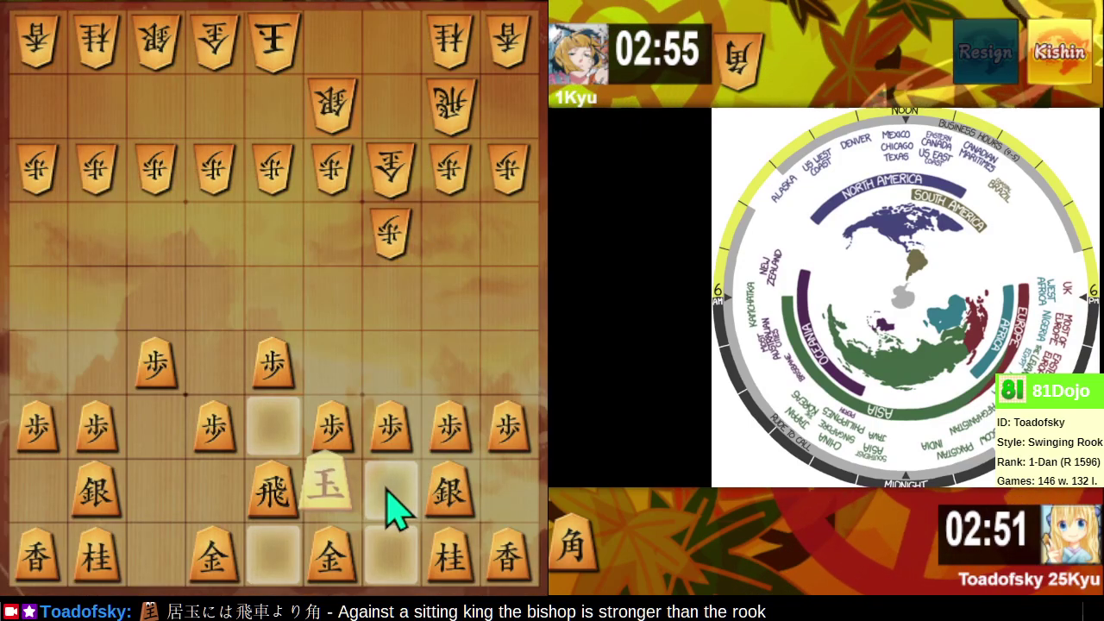
click(394, 506)
click(333, 560)
click(338, 505)
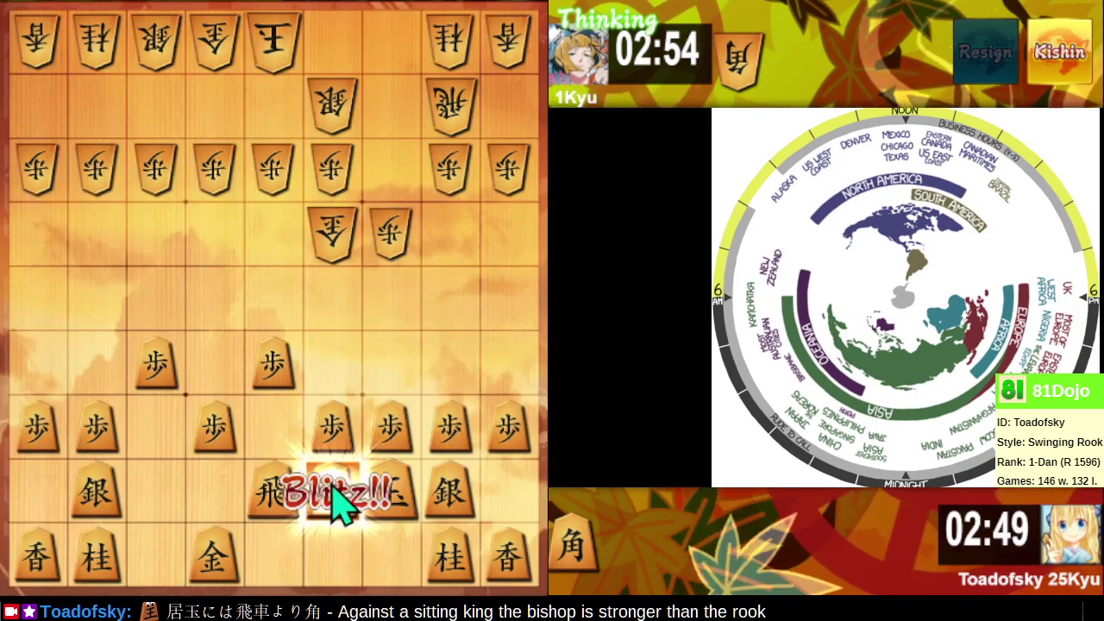
March the left silver diagonally up the board, settling it on 4-6.
click(273, 369)
click(272, 371)
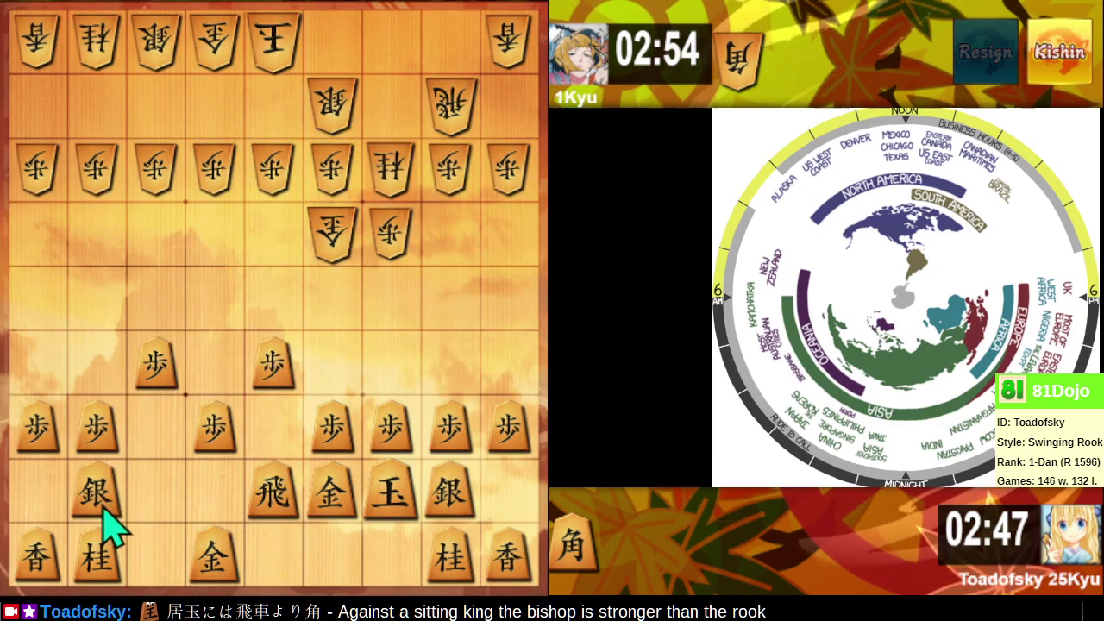
click(105, 513)
click(159, 449)
click(161, 450)
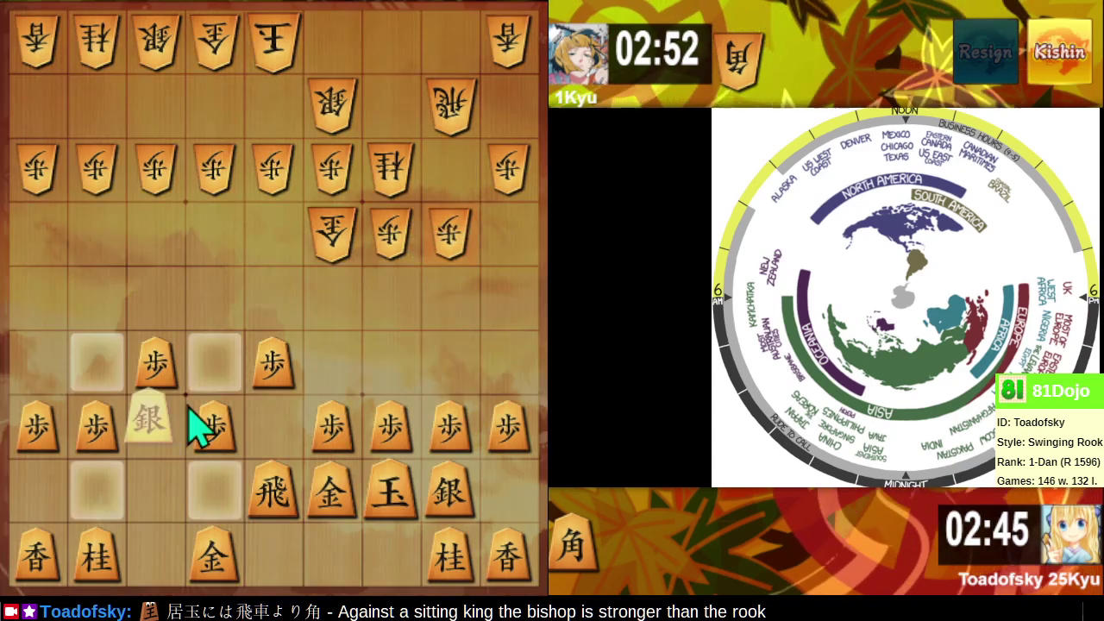
click(222, 373)
click(216, 373)
click(278, 308)
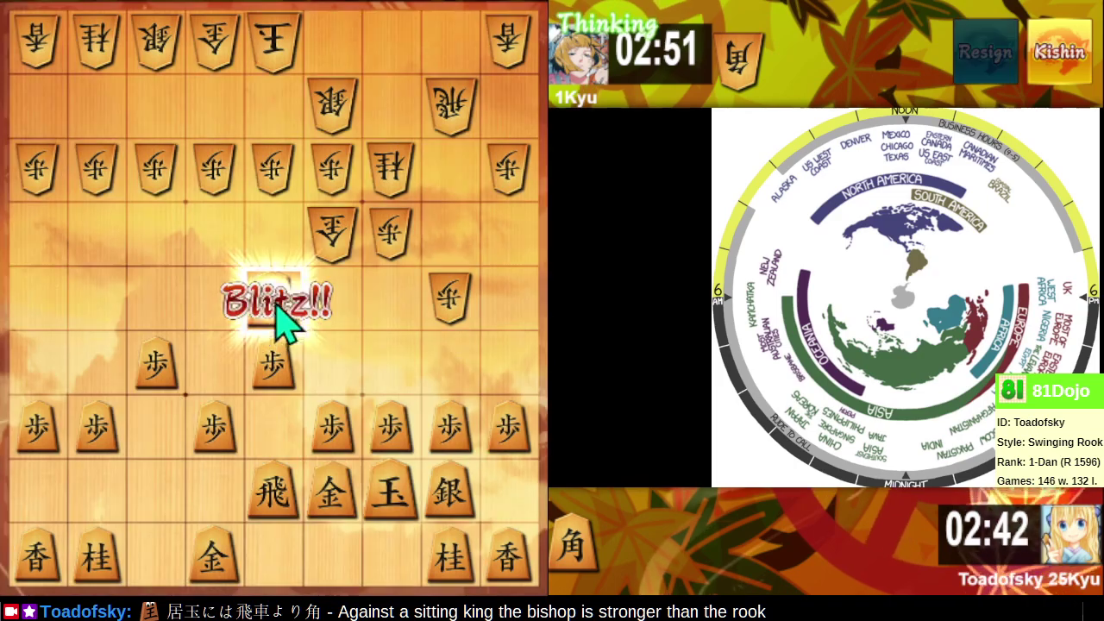
click(276, 293)
click(336, 375)
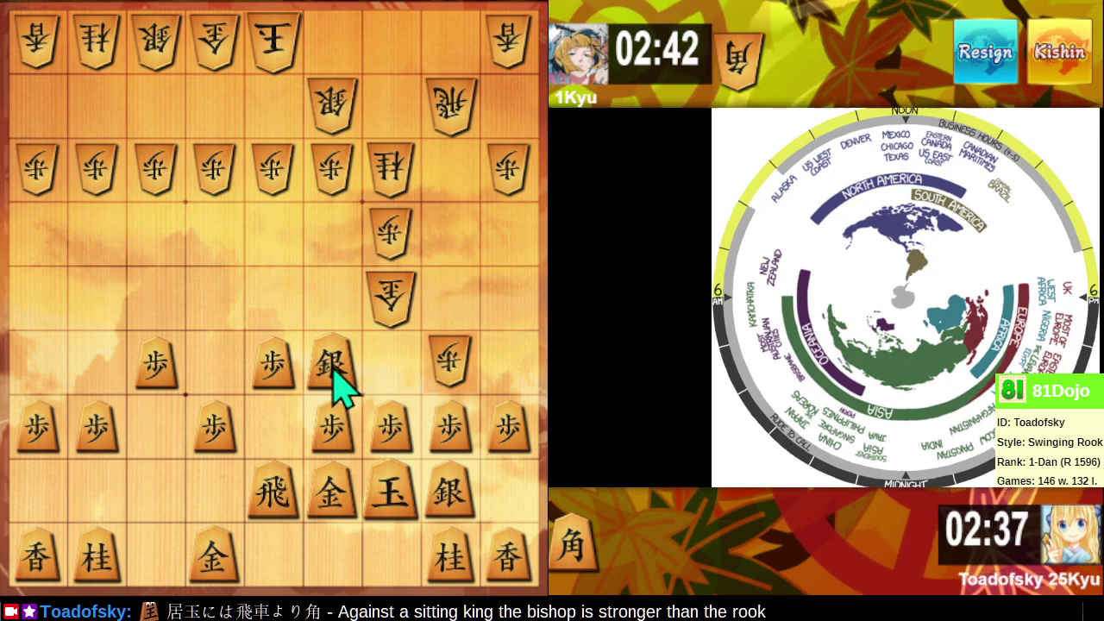
Capture on the right file, win the gold with a pawn, then drop that gold and a pawn.
click(451, 424)
click(452, 370)
click(337, 435)
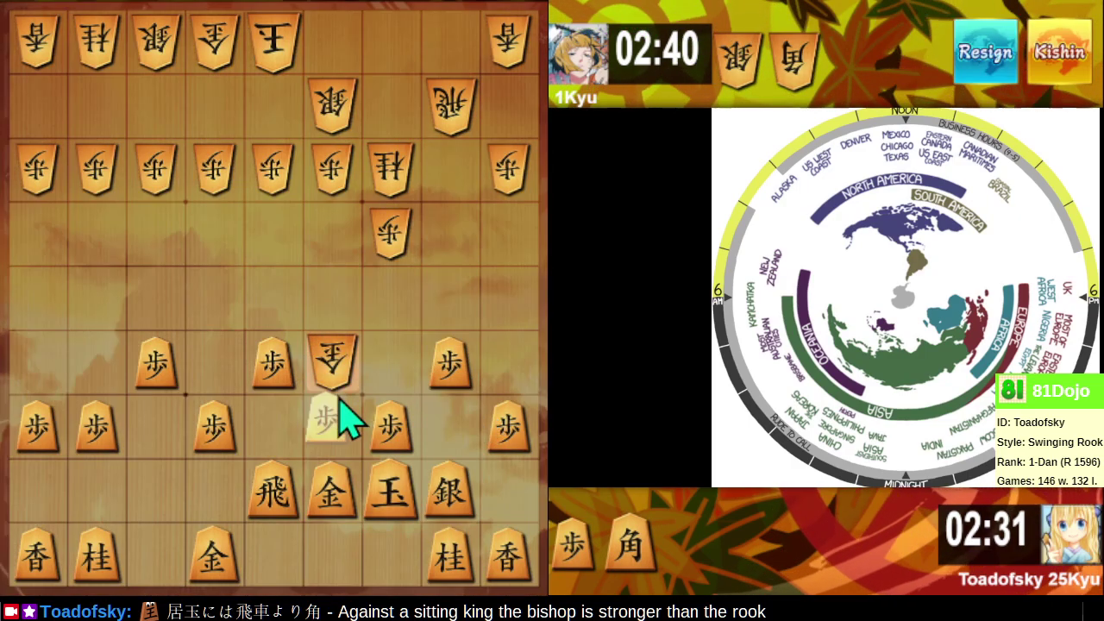
click(338, 367)
click(625, 544)
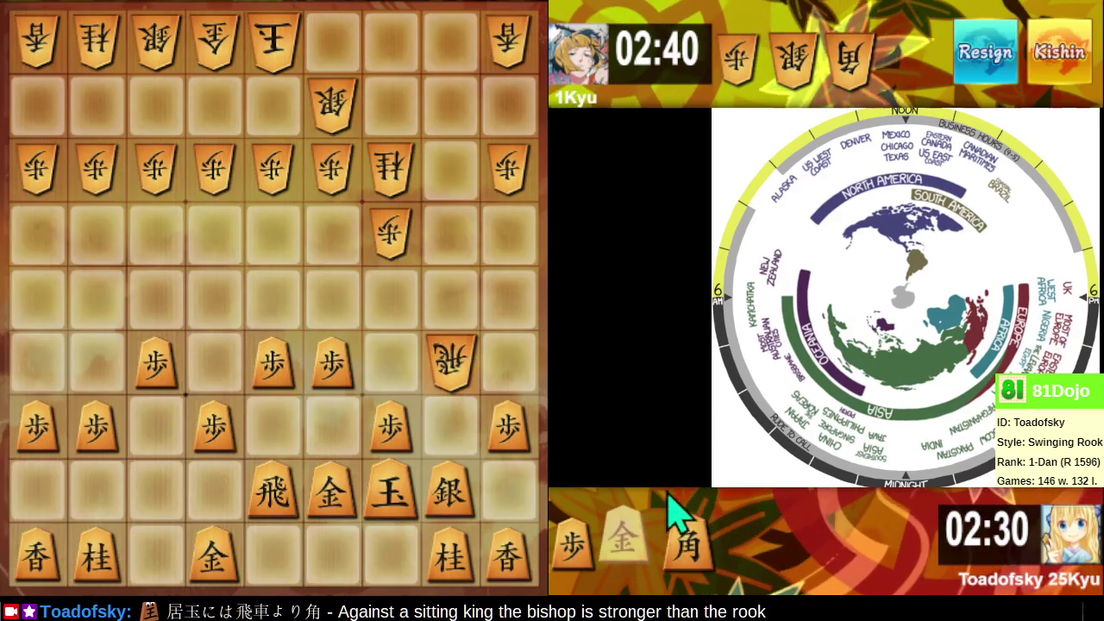
click(381, 362)
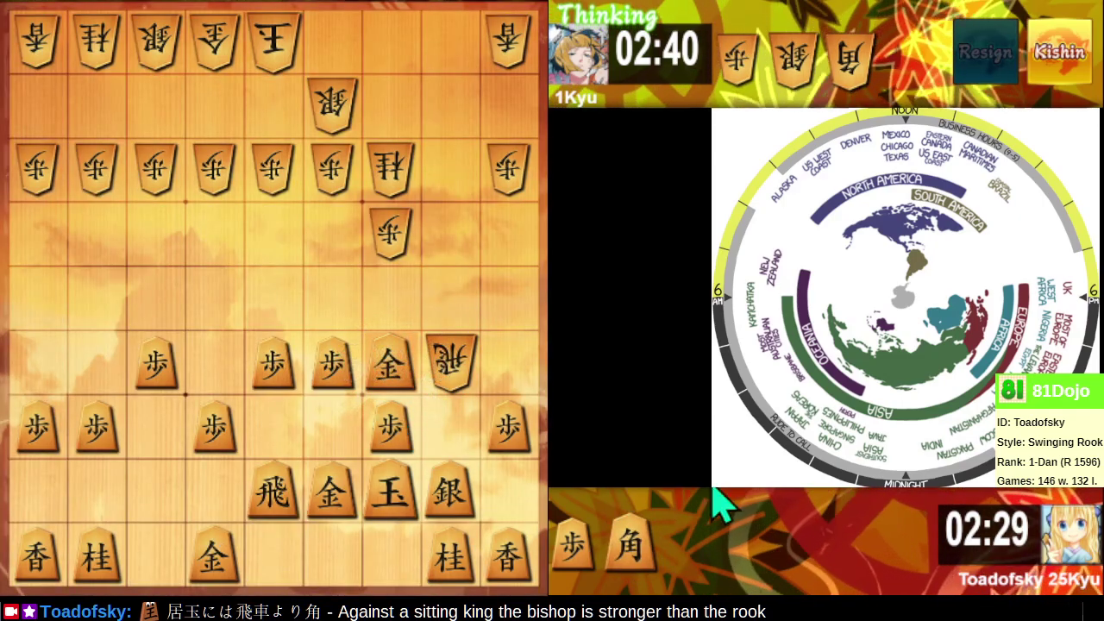
click(575, 547)
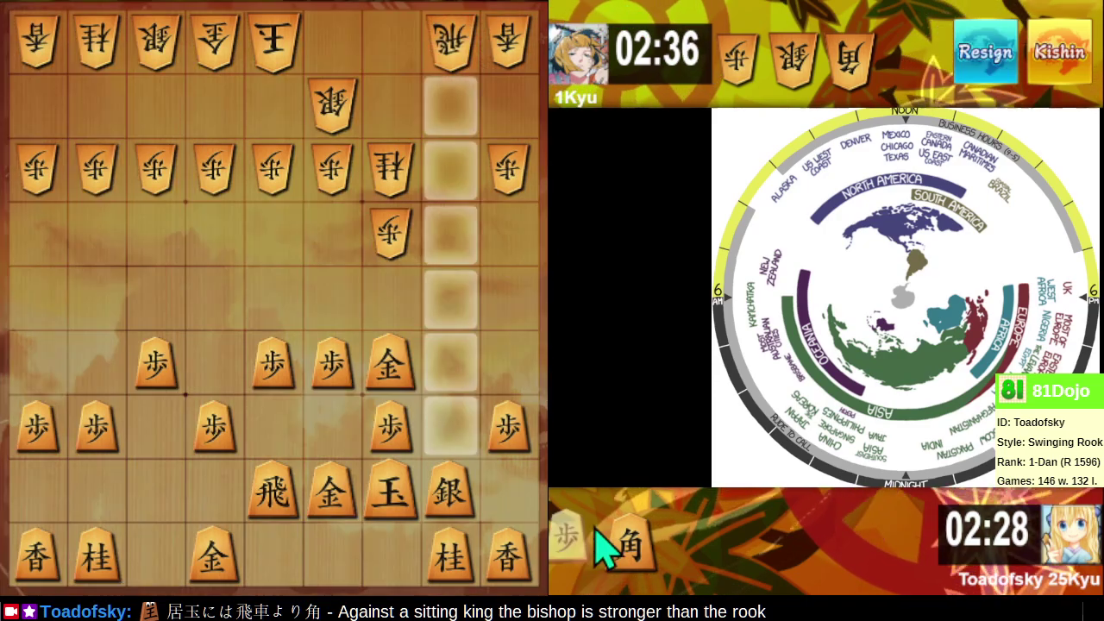
click(446, 428)
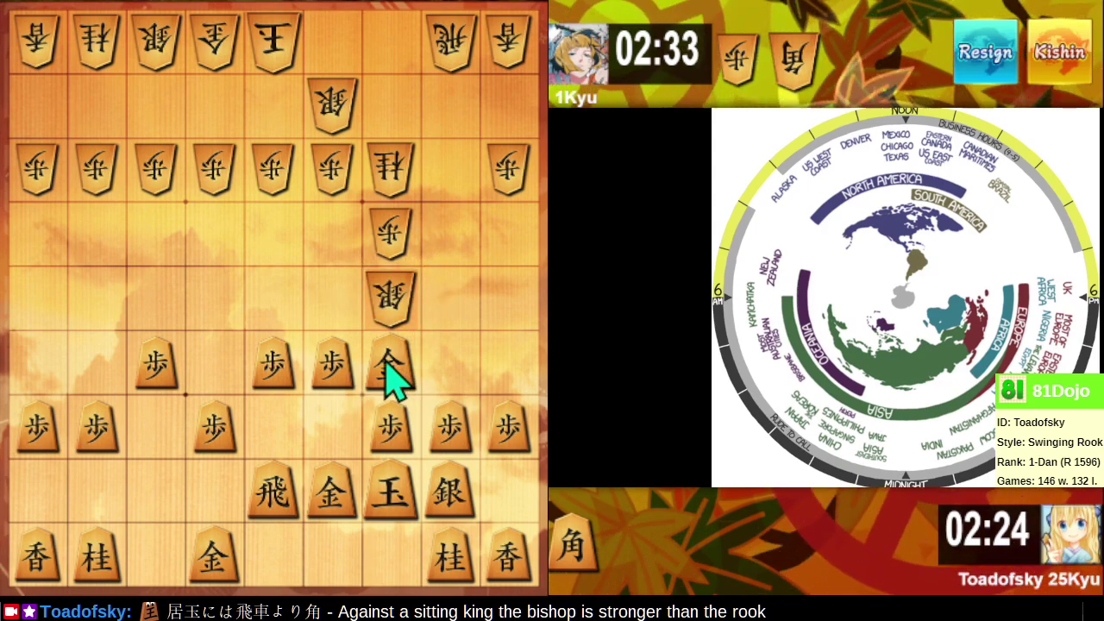
Advance the dropped gold diagonally and recapture with a pawn, winning a knight.
click(386, 371)
click(390, 380)
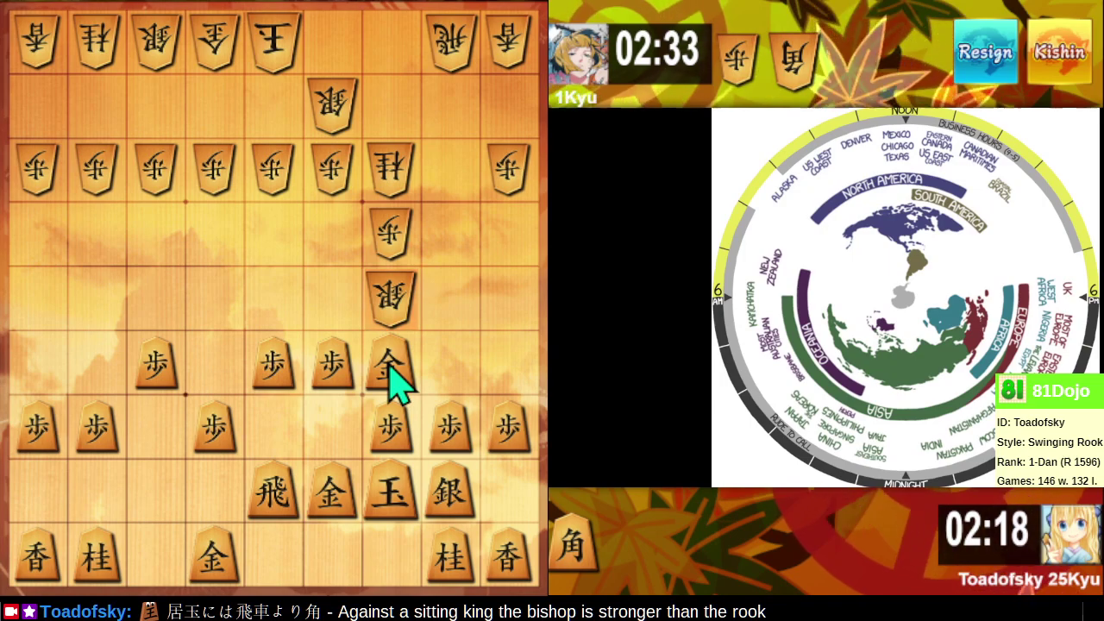
click(393, 380)
click(337, 301)
click(332, 369)
click(338, 310)
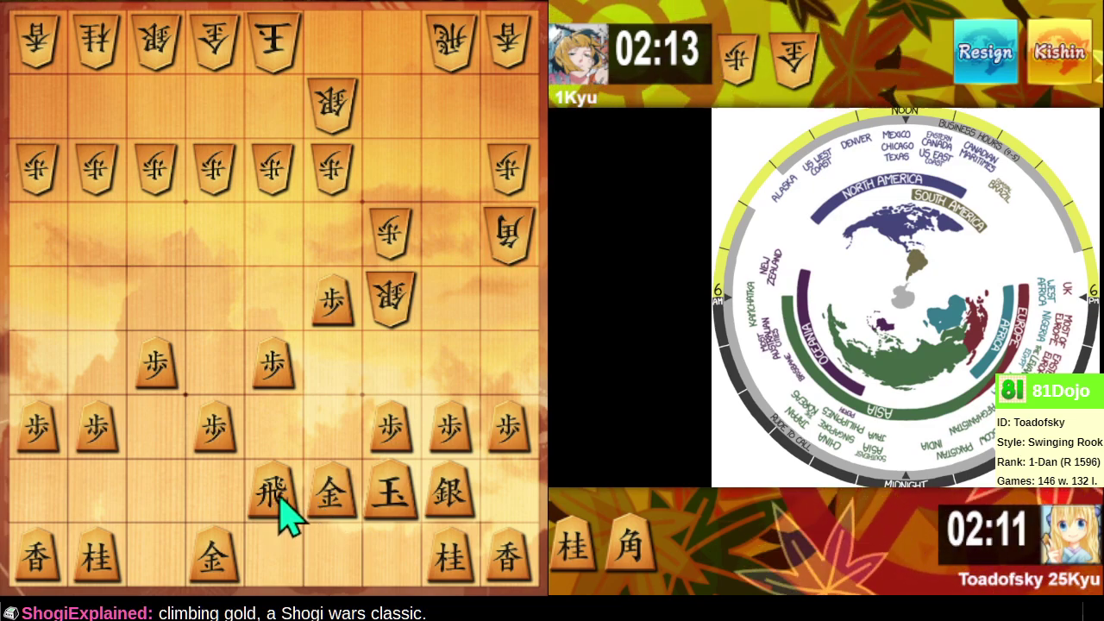
Shift the rook one file left, capture a pawn, and drop a pawn on the right edge file.
click(273, 495)
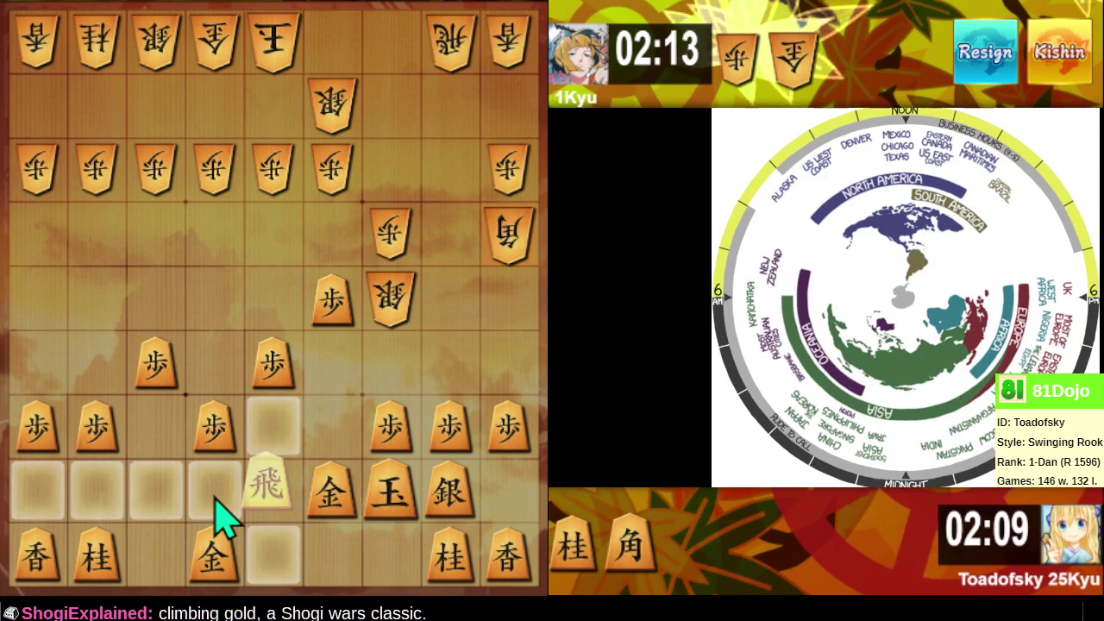
click(214, 500)
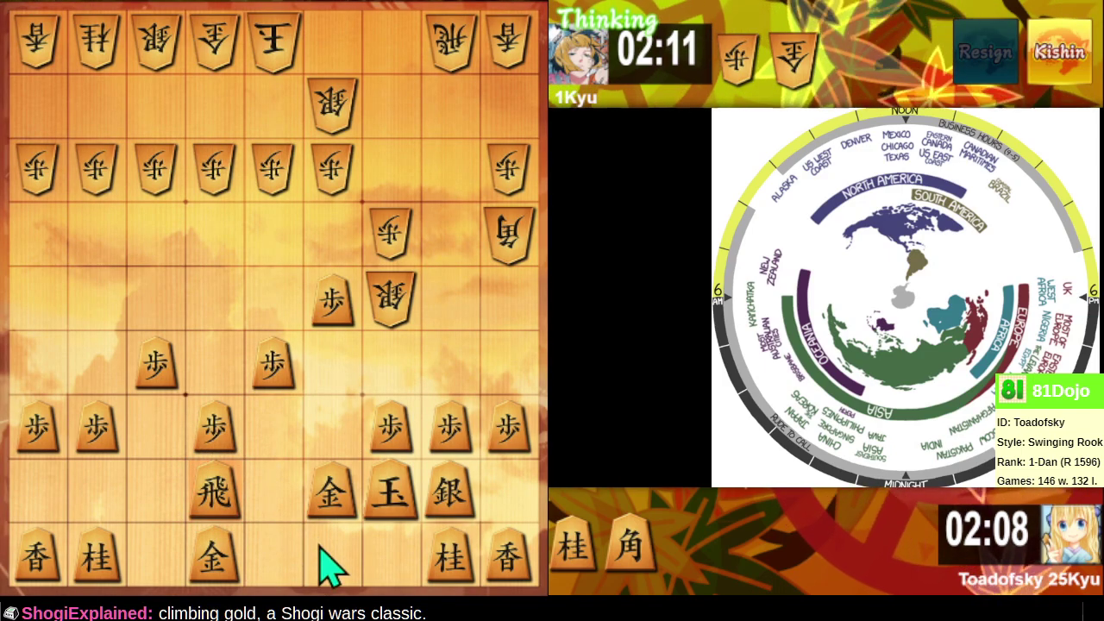
drag(457, 436, 452, 366)
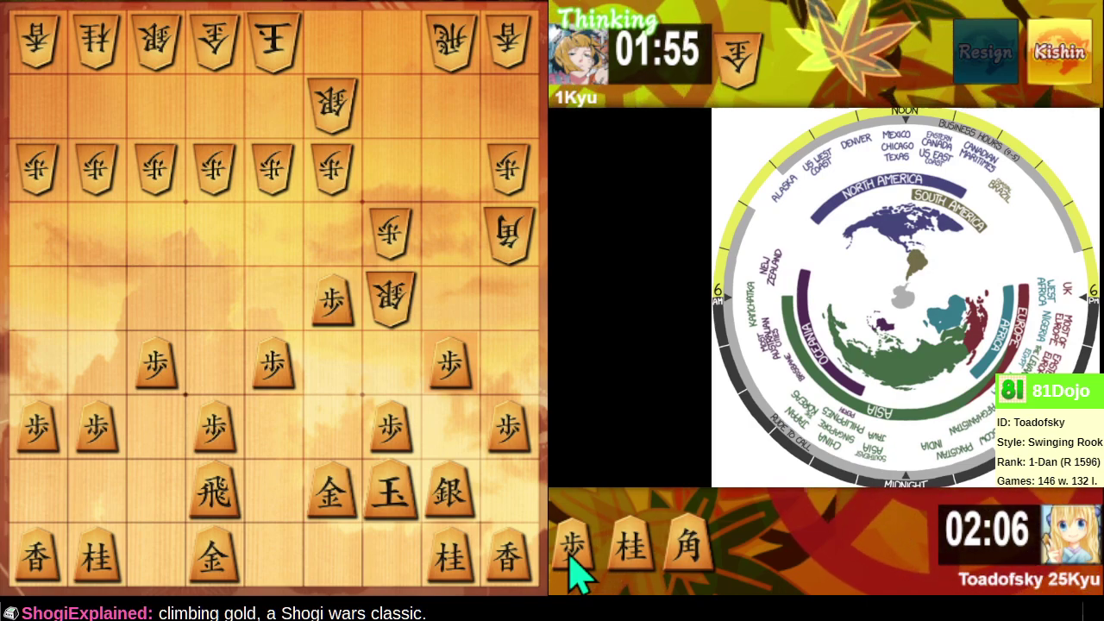
click(571, 566)
click(455, 431)
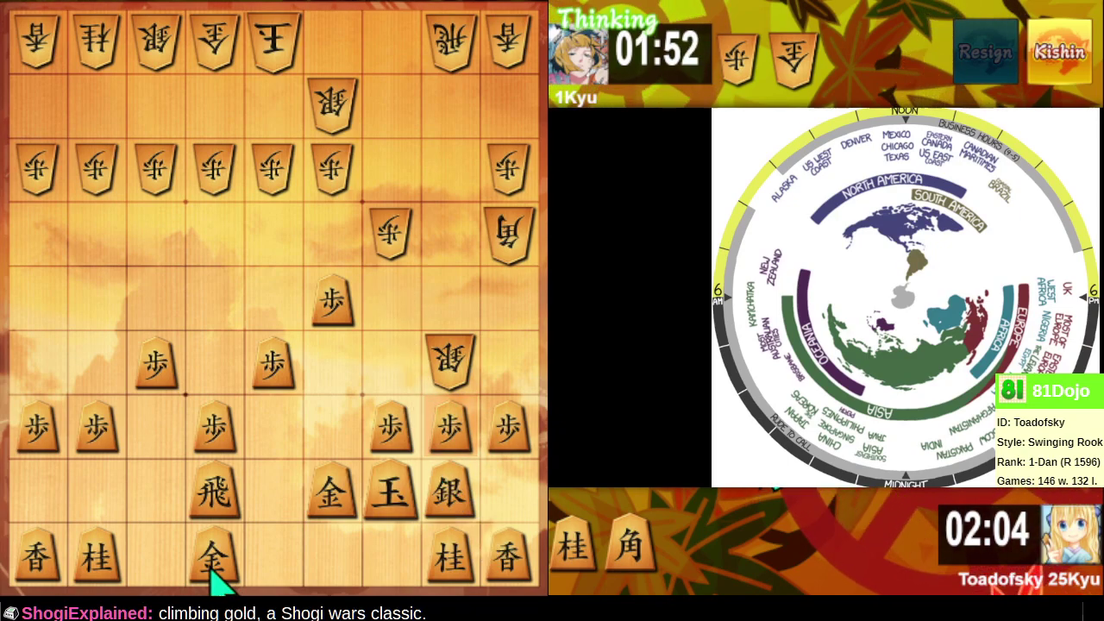
Pair the left gold beside the other gold and drop the bishop from hand on 6-6.
click(628, 571)
click(634, 553)
click(207, 561)
click(275, 505)
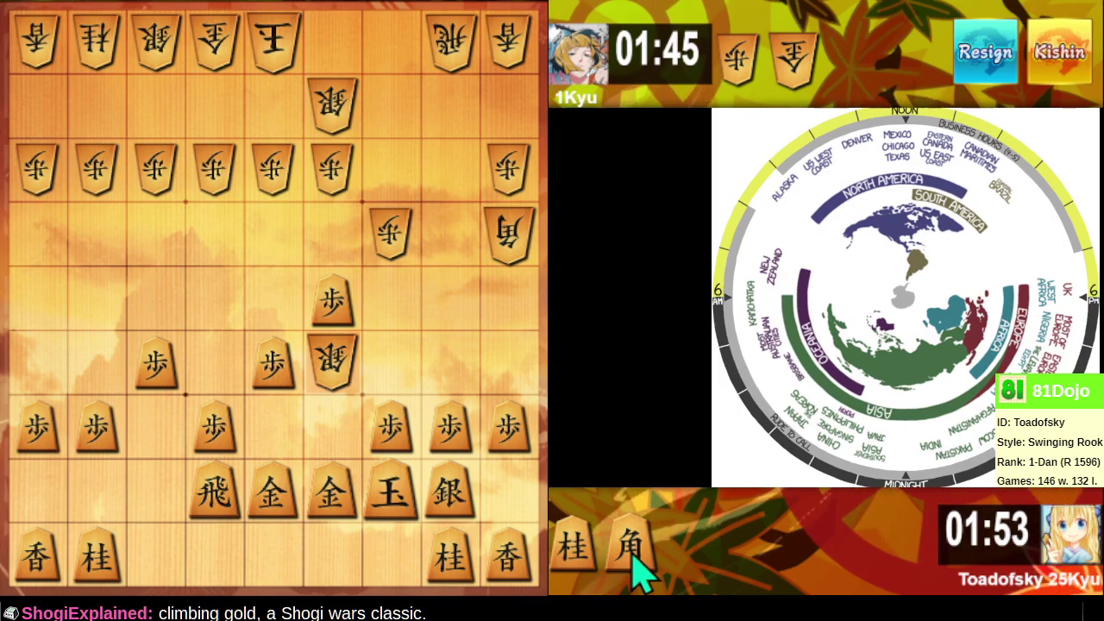
click(637, 565)
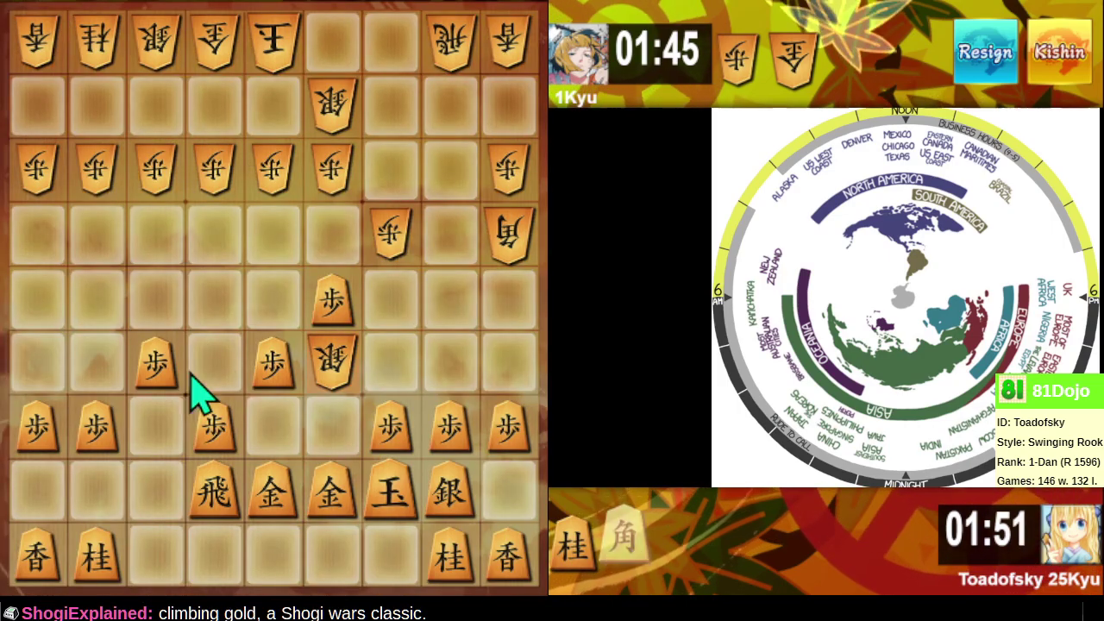
click(215, 369)
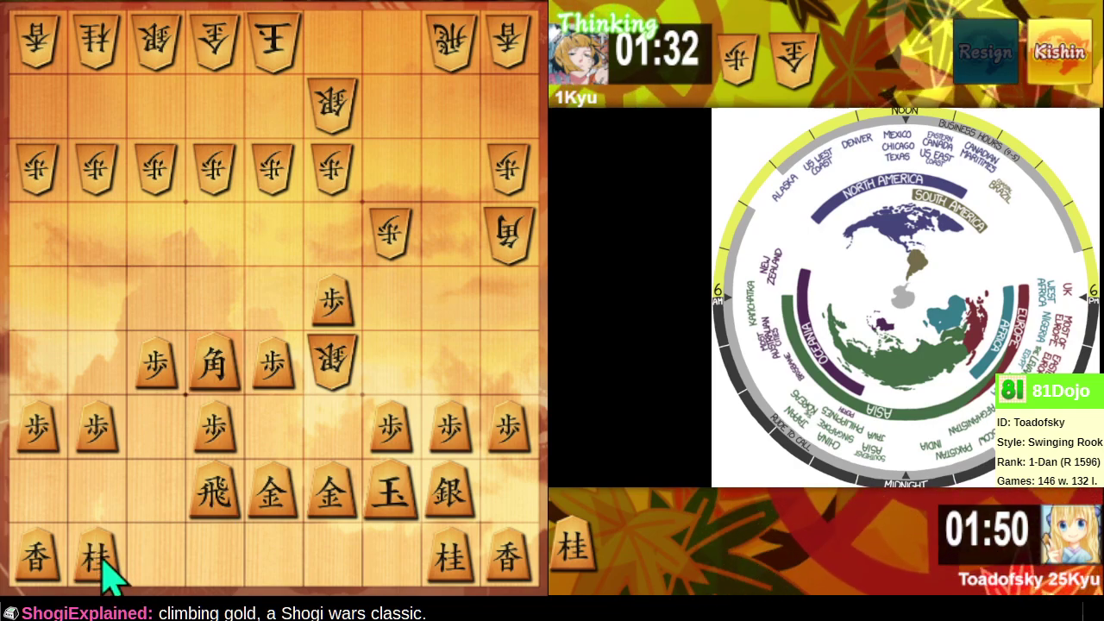
Leave the dropped bishop in place and advance the knight up the board.
click(216, 374)
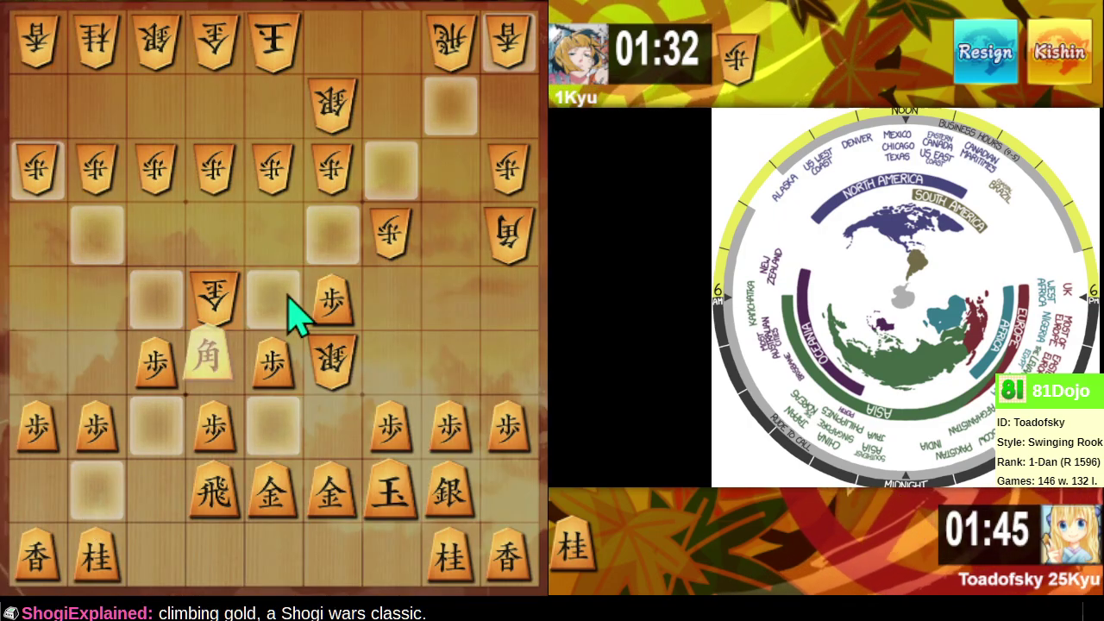
click(205, 389)
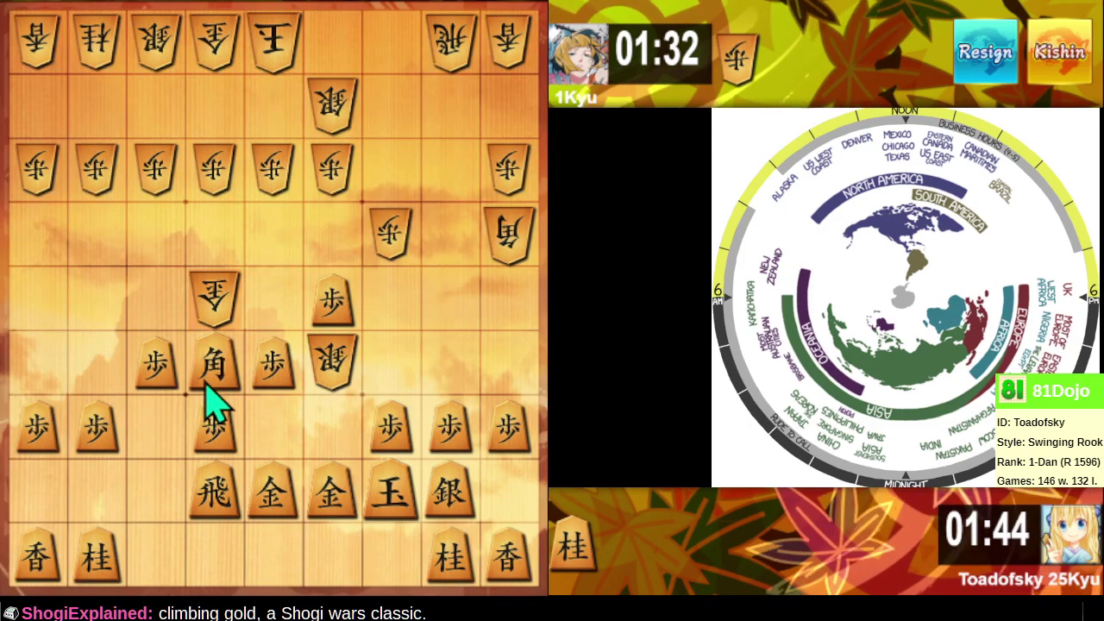
click(112, 573)
click(171, 437)
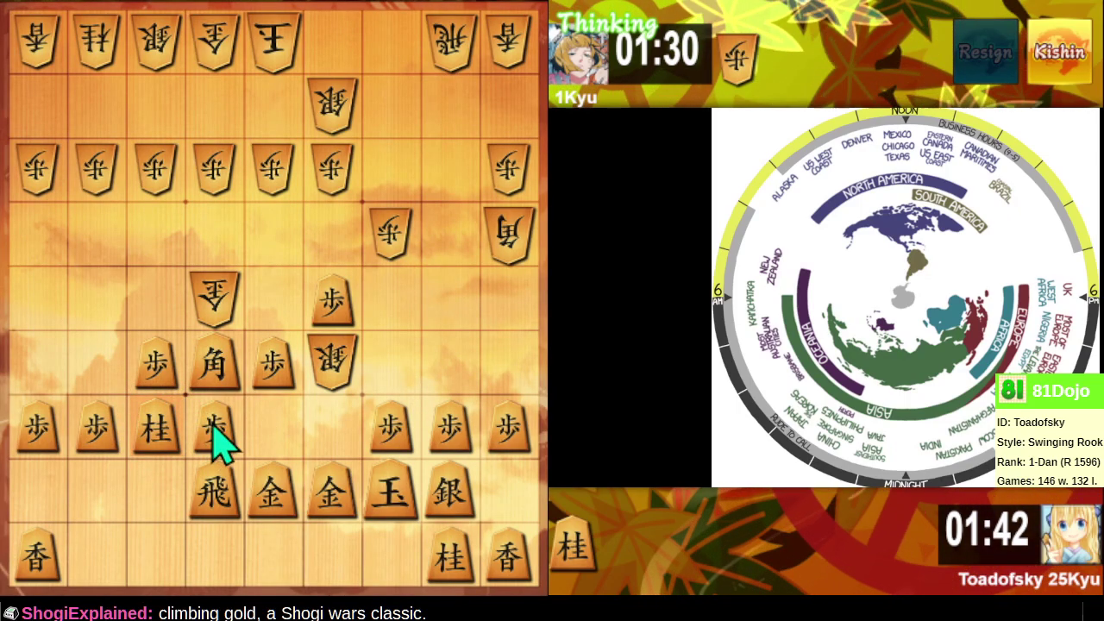
Recapture the opponent's gold with a pawn and shift the rook left to 7-8.
drag(216, 440, 214, 363)
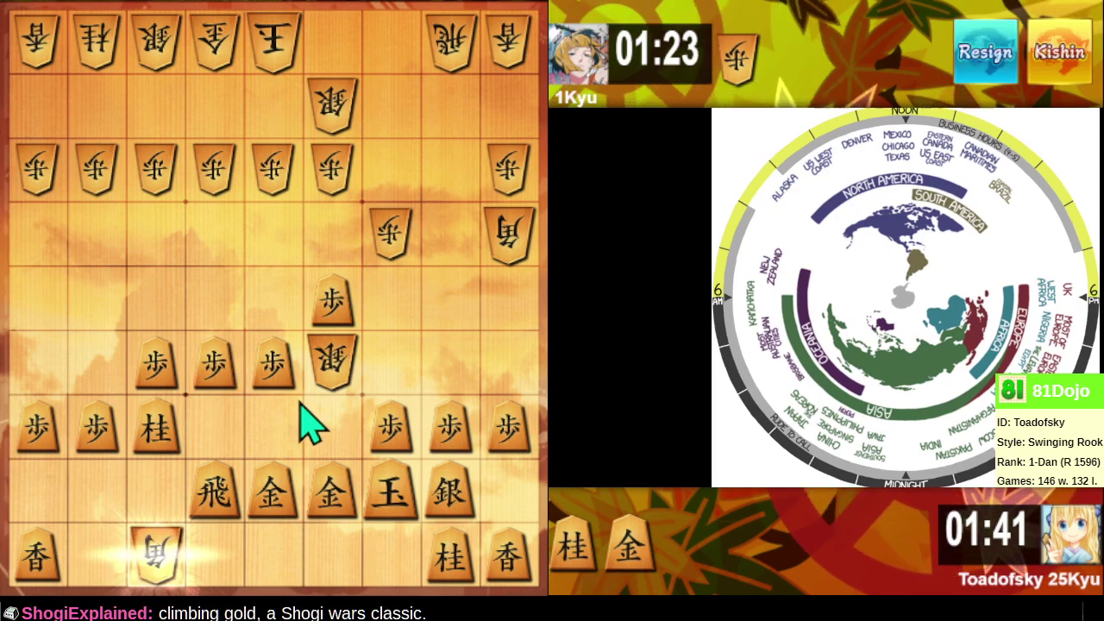
click(226, 516)
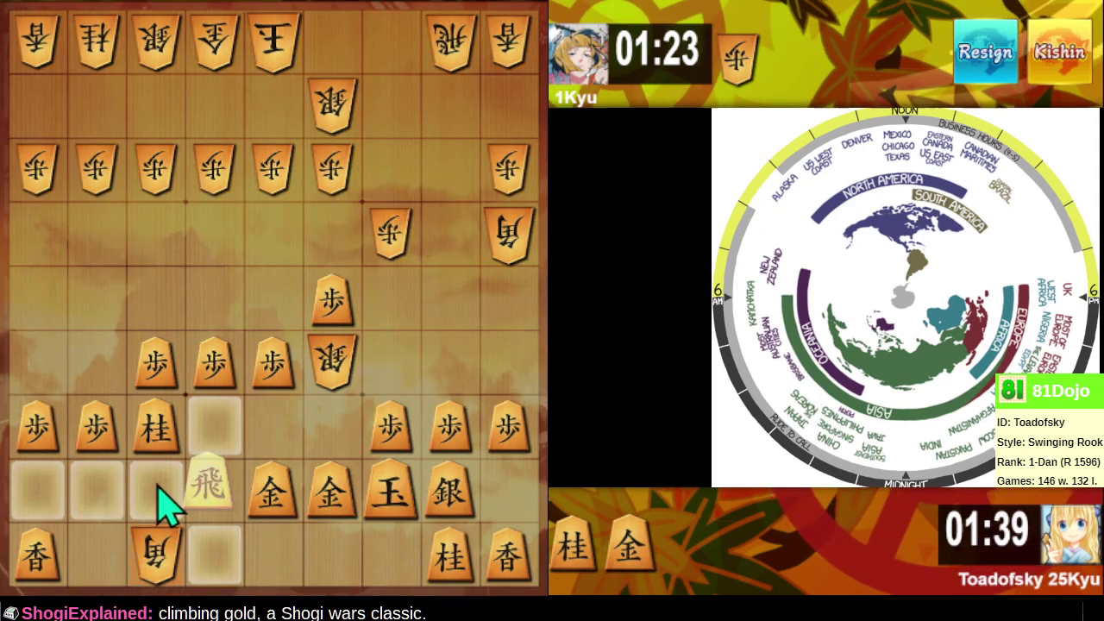
click(163, 505)
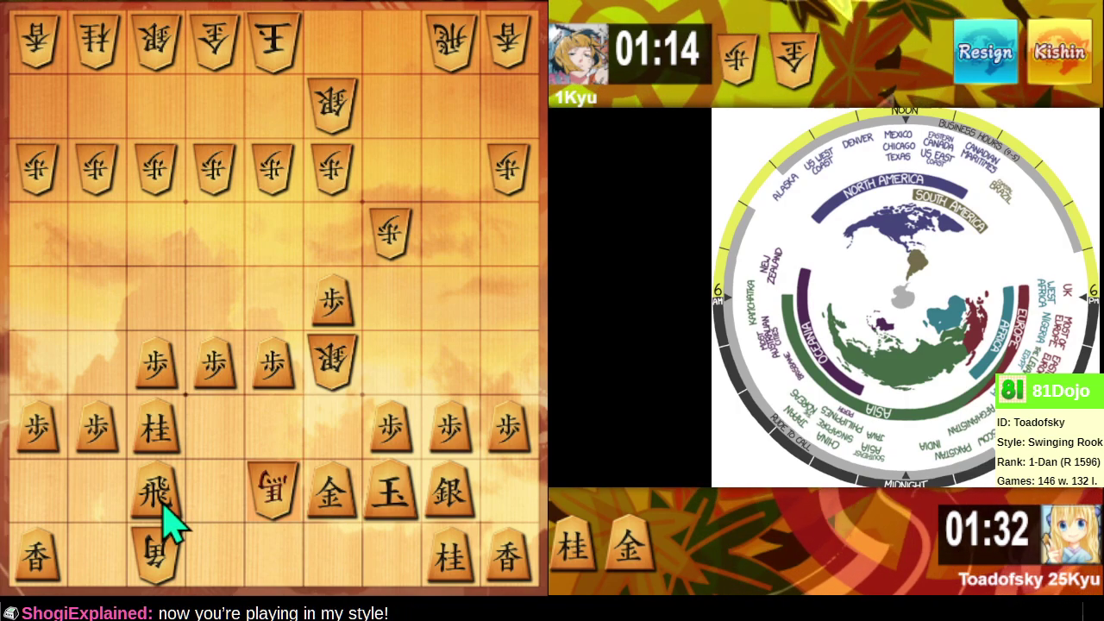
Take the opponent's bishop with the gold, drop a gold, and capture their gold.
click(332, 496)
click(277, 493)
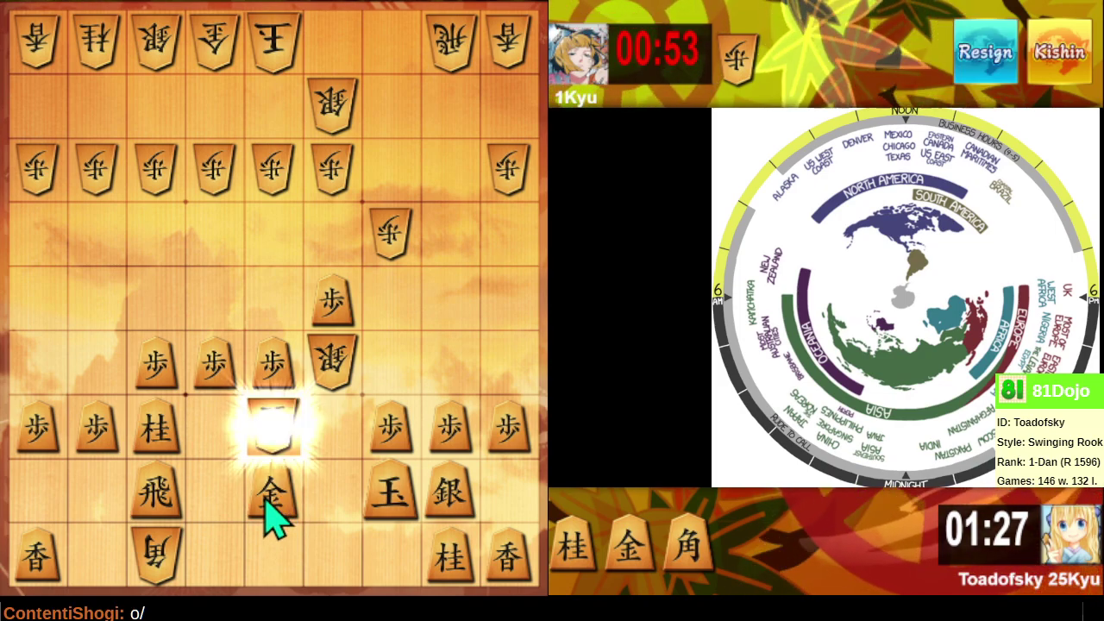
click(635, 545)
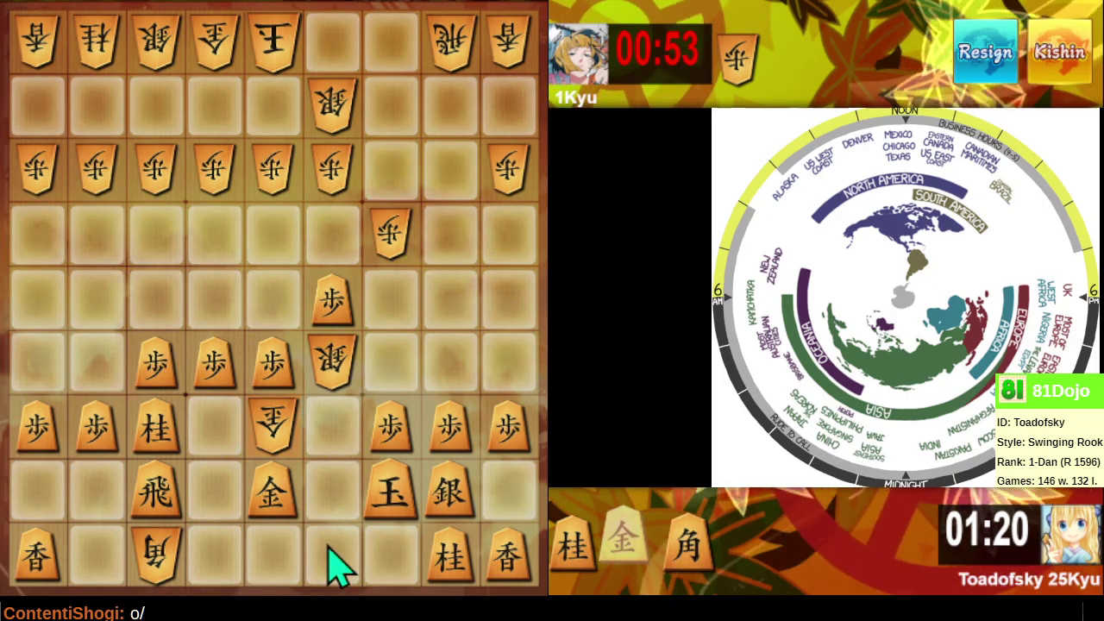
click(635, 545)
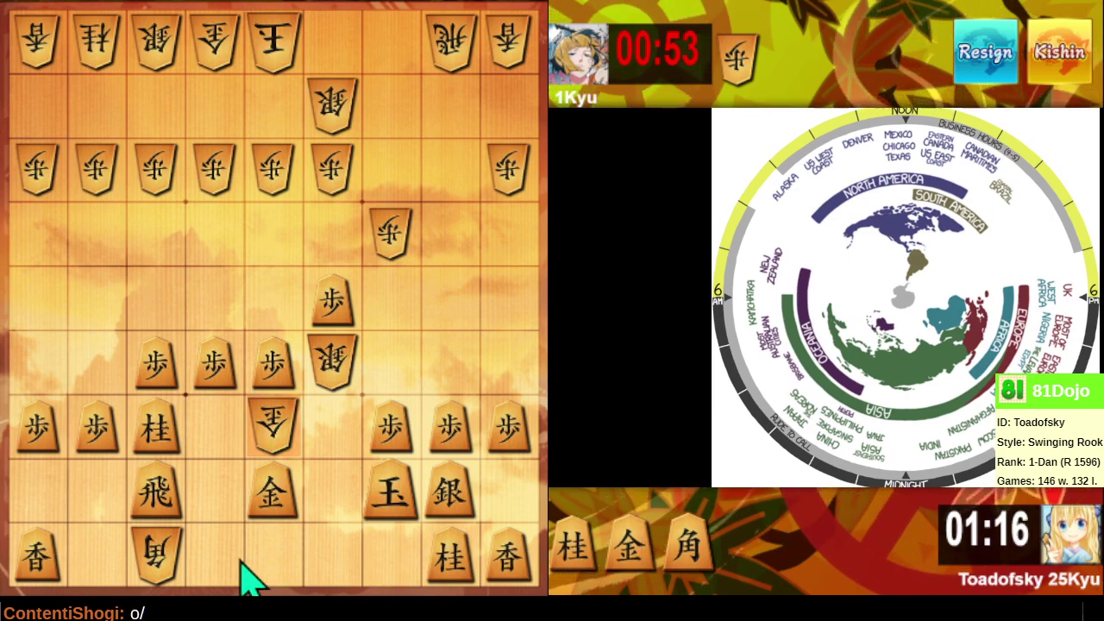
click(634, 569)
click(328, 496)
click(285, 493)
click(345, 500)
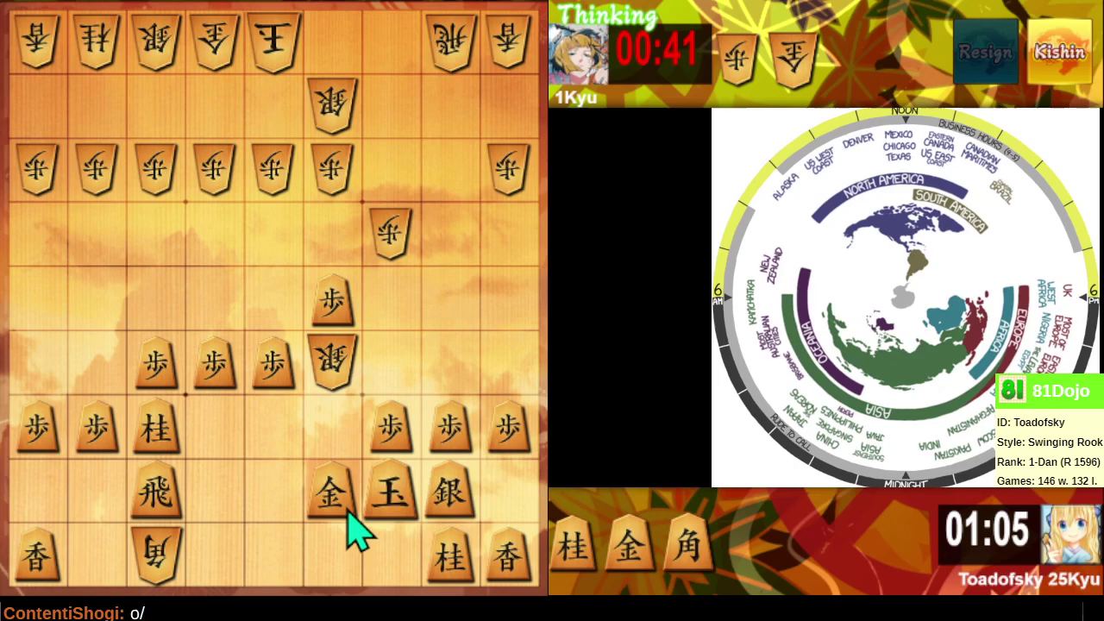
Capture the second bishop with the rook and jump the knight forward to 6-5.
click(160, 496)
click(157, 557)
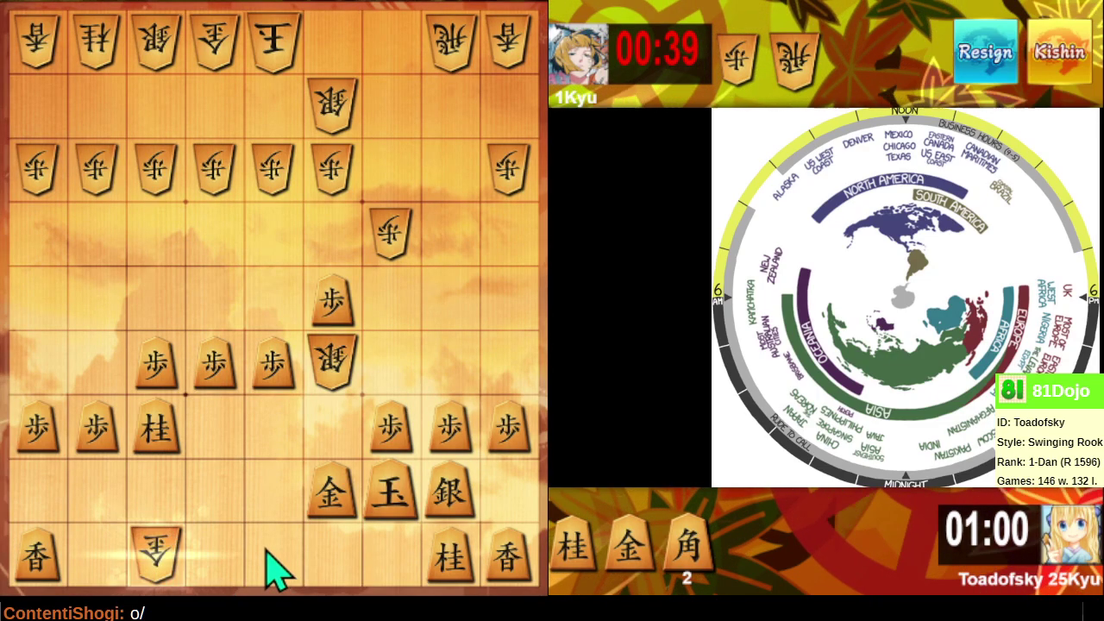
click(161, 440)
click(158, 444)
click(160, 444)
click(226, 320)
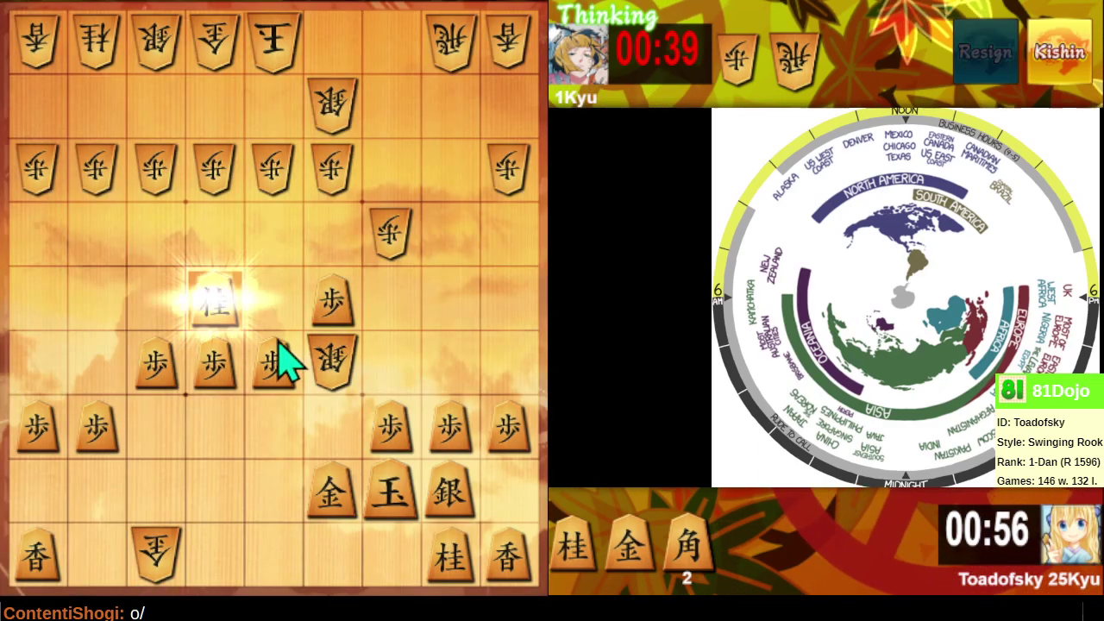
Drop a gold into the opponent's camp, drop a knight on the bottom rank, and win their silver.
click(635, 552)
click(392, 103)
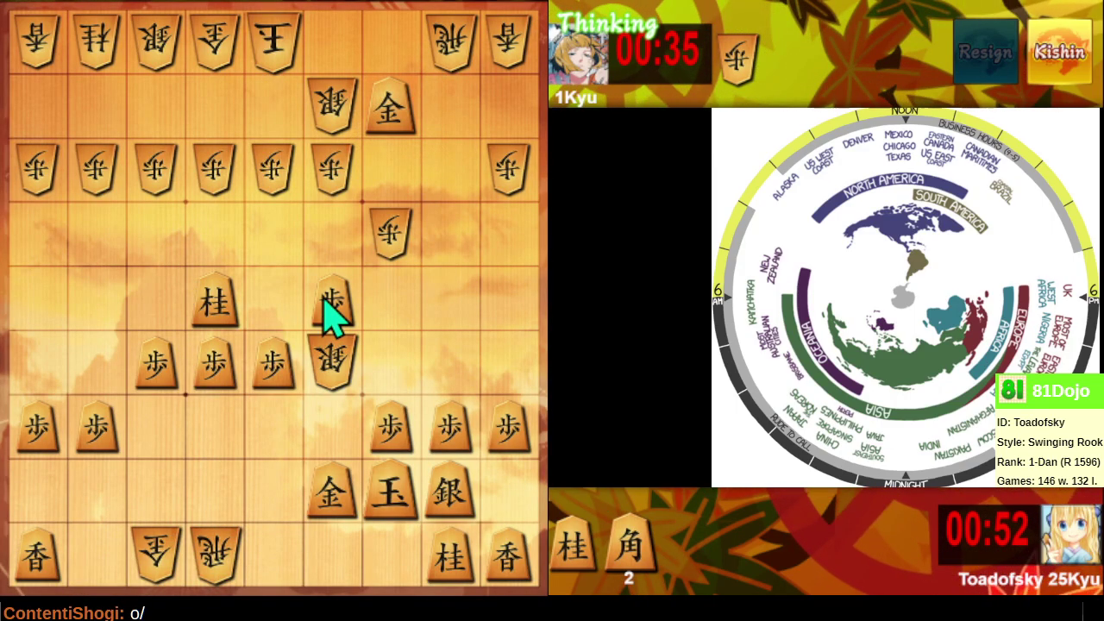
click(577, 561)
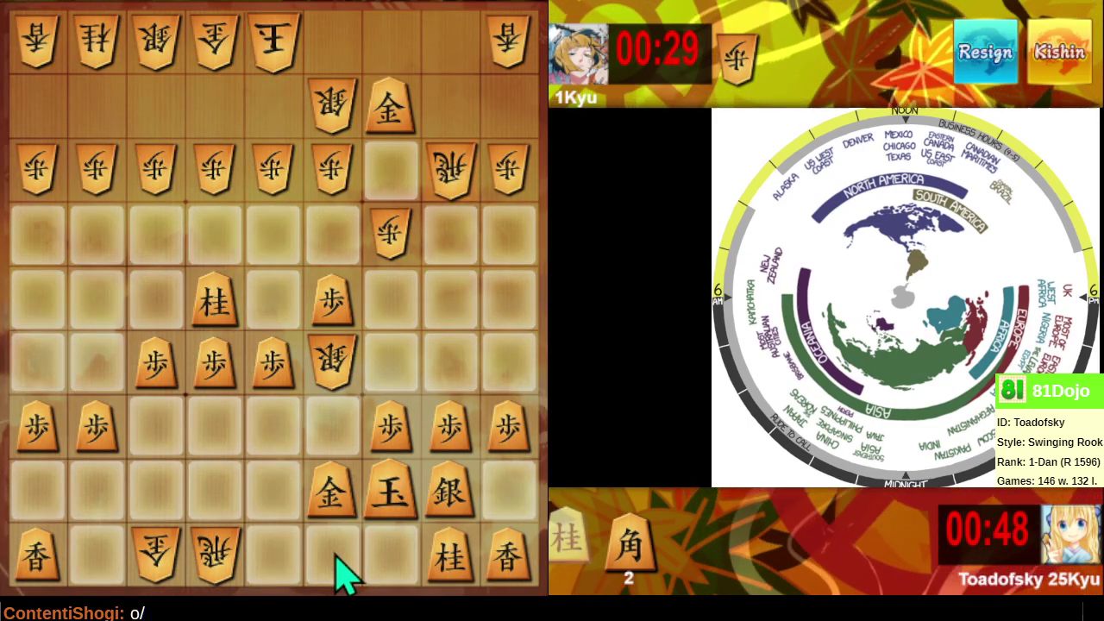
click(335, 561)
click(394, 120)
click(345, 111)
Drop the bishop to win the opponent's rook, redrop it by the king, and drop the rook into their camp.
click(640, 579)
click(395, 370)
click(388, 383)
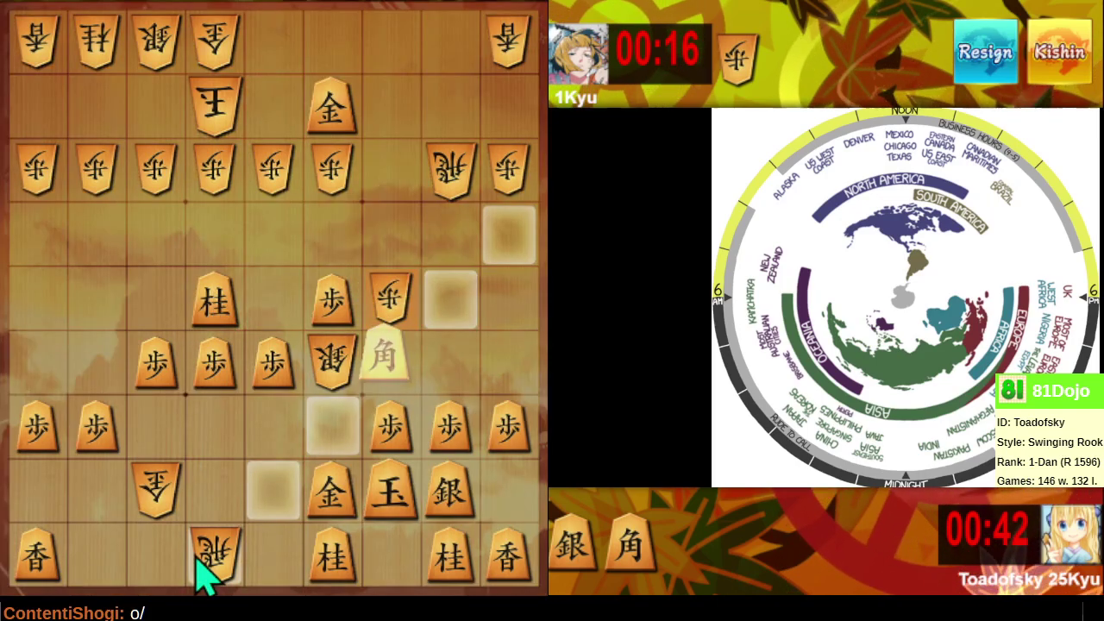
click(196, 565)
click(632, 569)
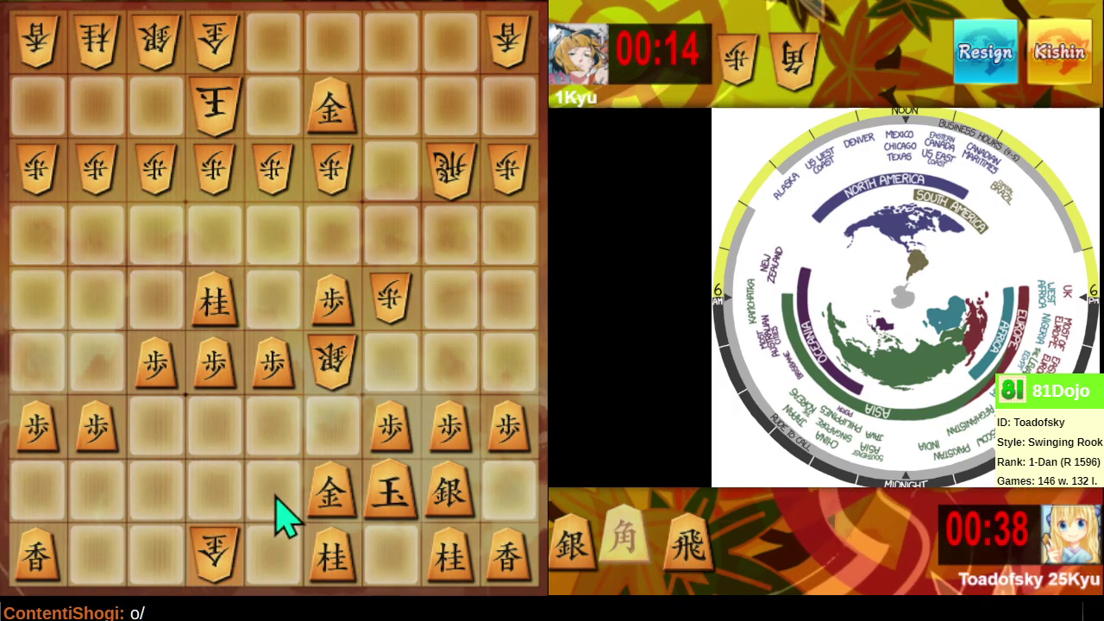
click(281, 505)
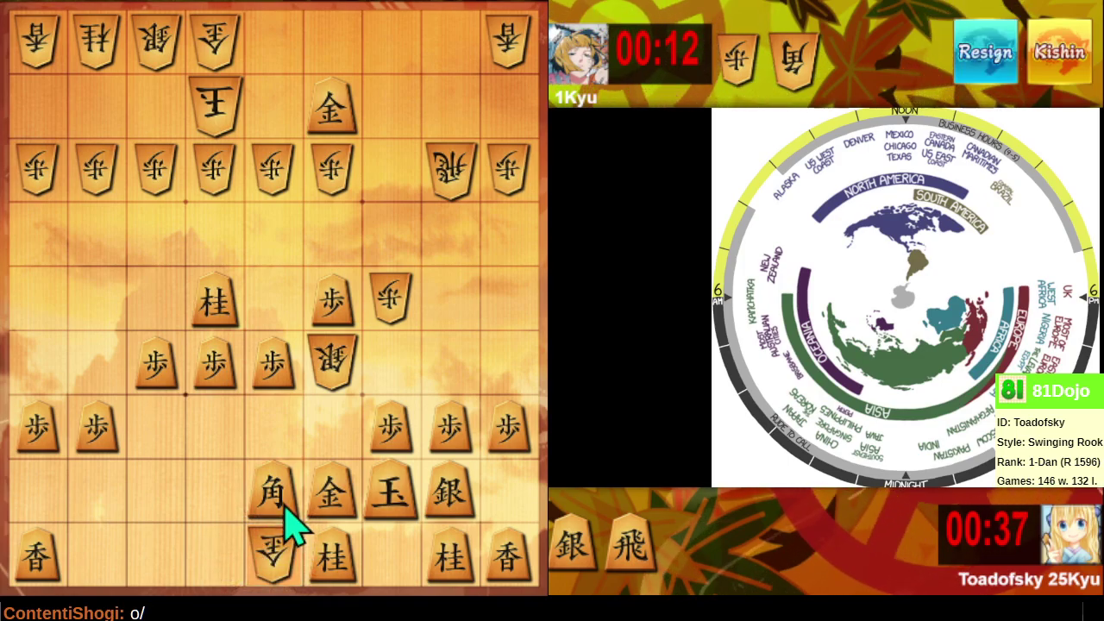
click(629, 539)
click(392, 104)
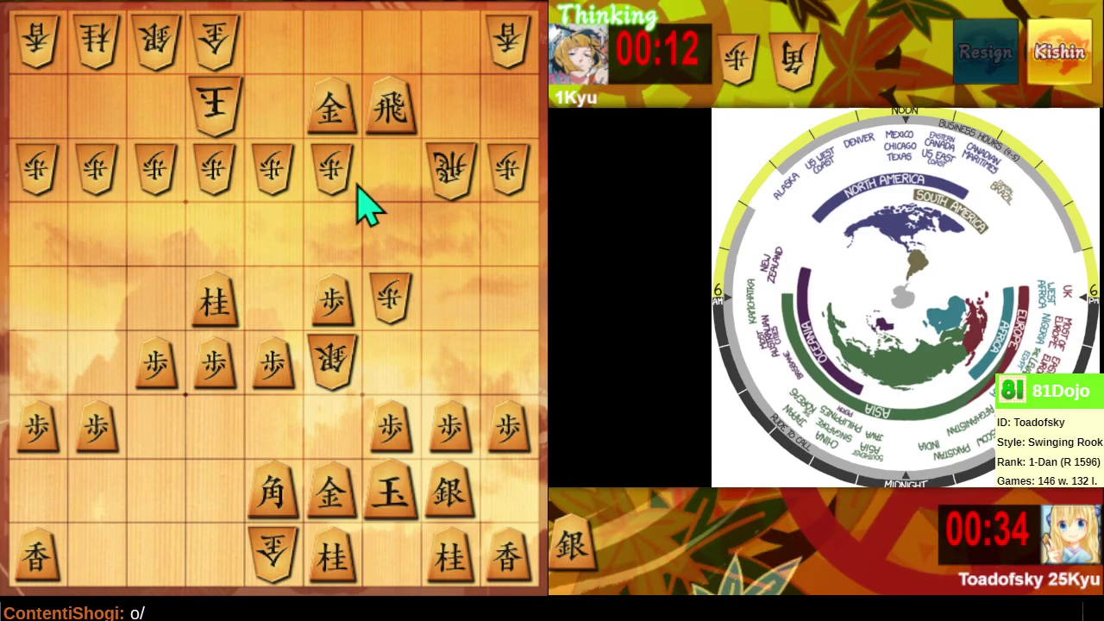
Take a pawn with the gold giving check, then capture the opponent's bishop with it.
click(345, 116)
click(332, 171)
click(332, 183)
click(333, 184)
click(333, 185)
click(268, 121)
Capture the gold near the king, then drop a silver and win the rook with promotion.
click(334, 507)
click(276, 509)
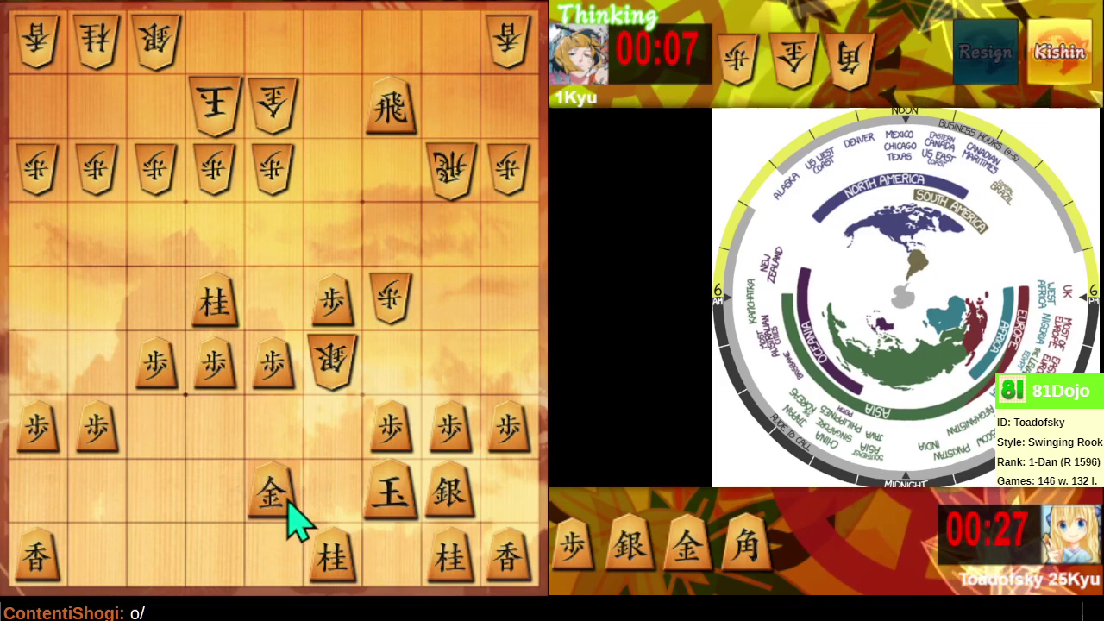
click(637, 552)
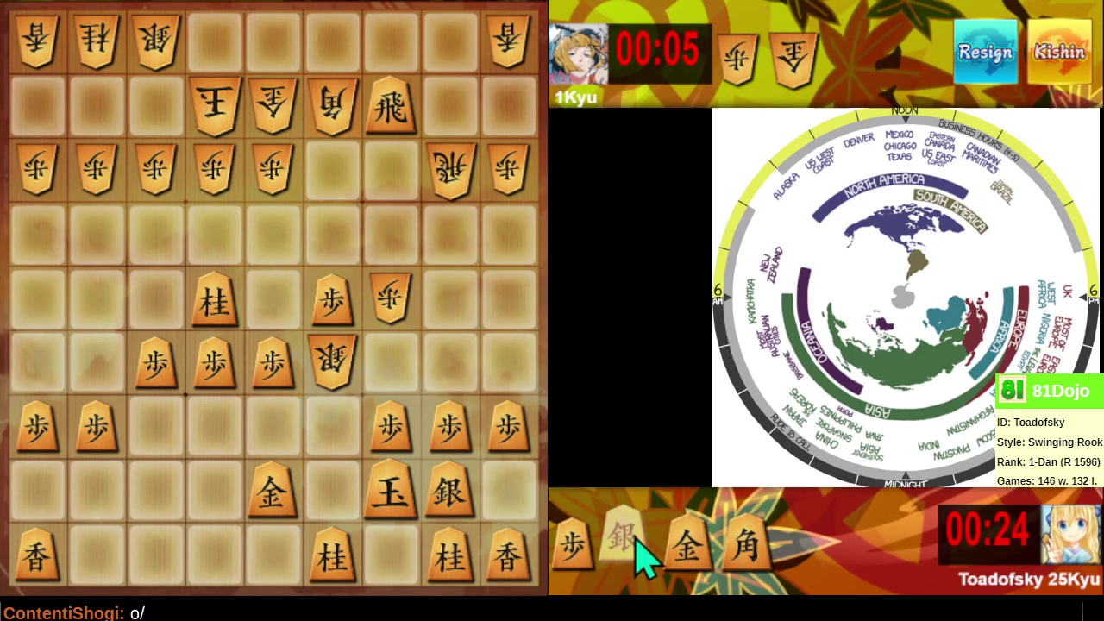
click(388, 246)
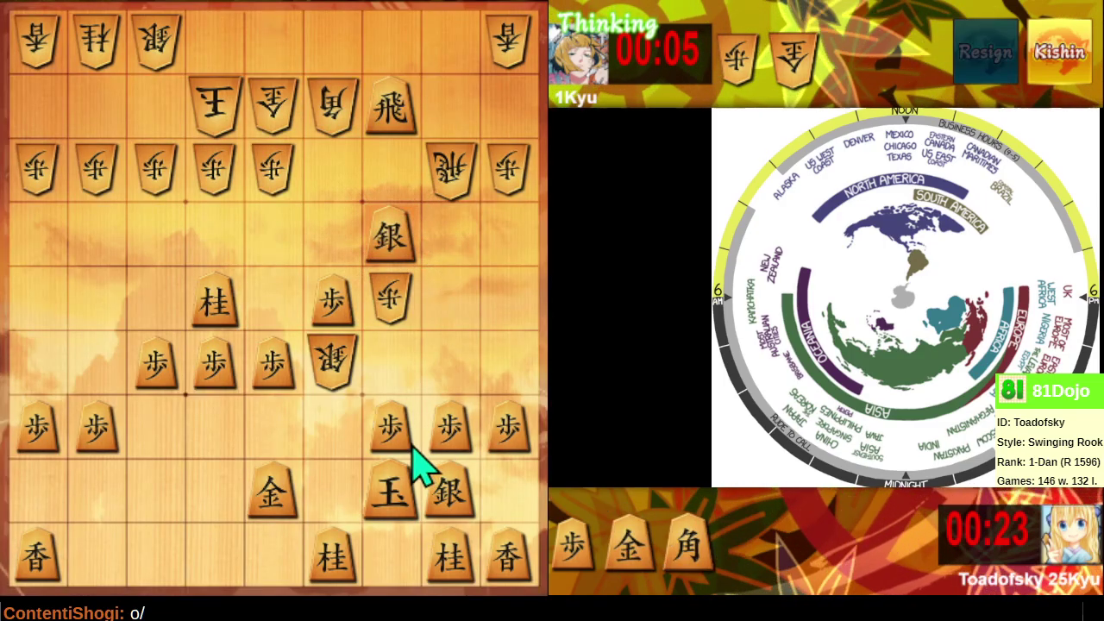
click(382, 241)
click(332, 173)
click(285, 143)
Drop the rook on the back rank, take bishop and gold with check, and drop a gold by the king.
click(757, 555)
click(341, 56)
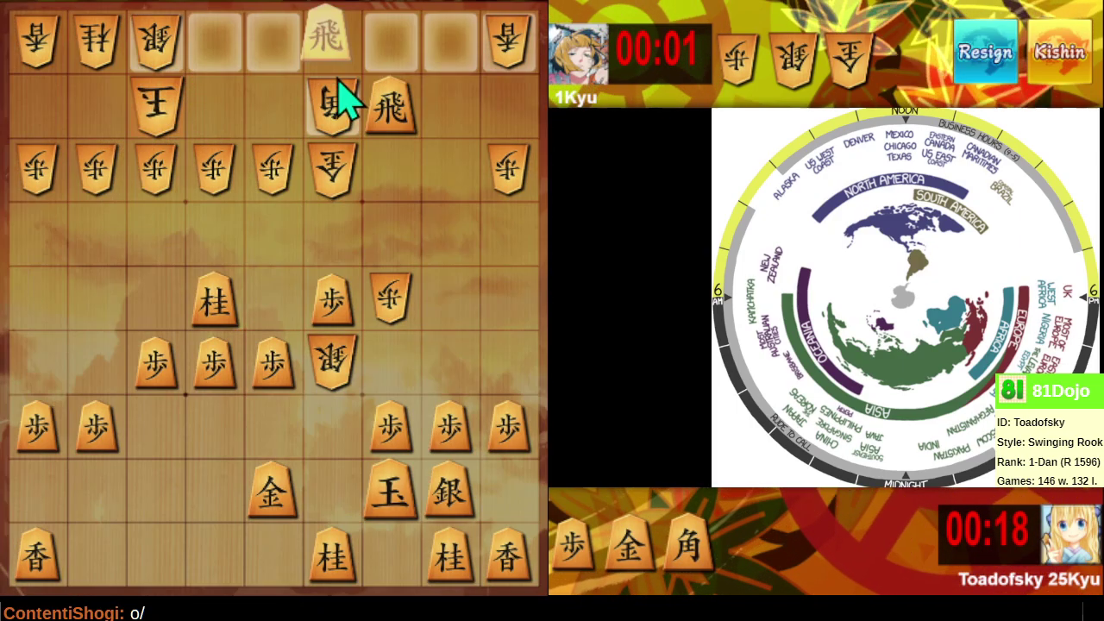
click(339, 80)
click(319, 97)
click(388, 120)
click(338, 117)
click(634, 569)
click(344, 515)
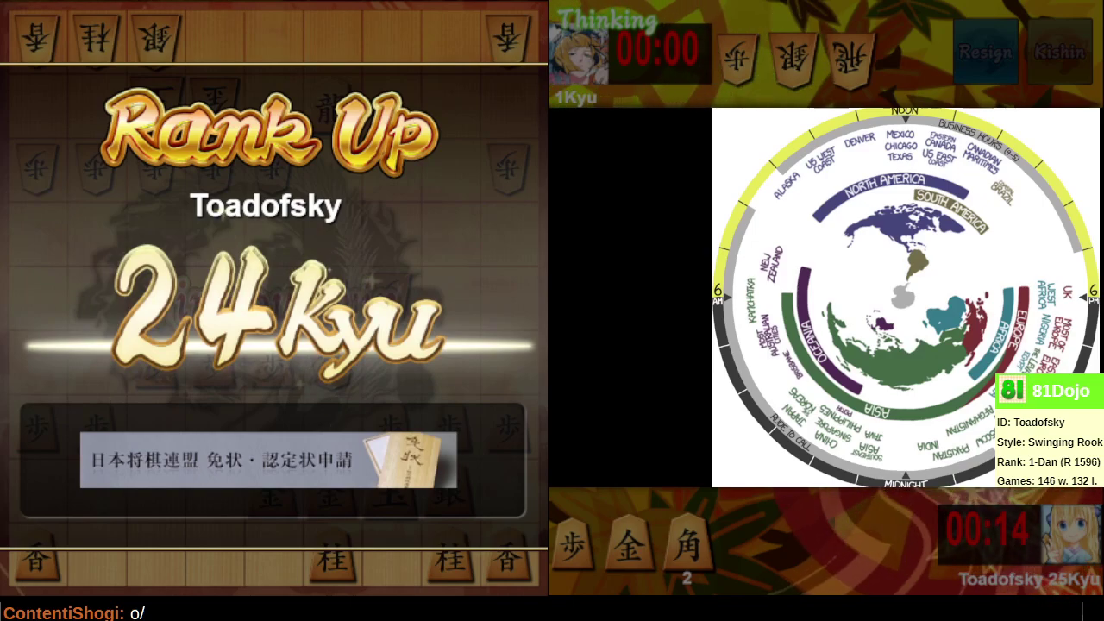
Dismiss the rank-up announcement to 24 Kyu and accept a rematch.
click(243, 432)
click(155, 361)
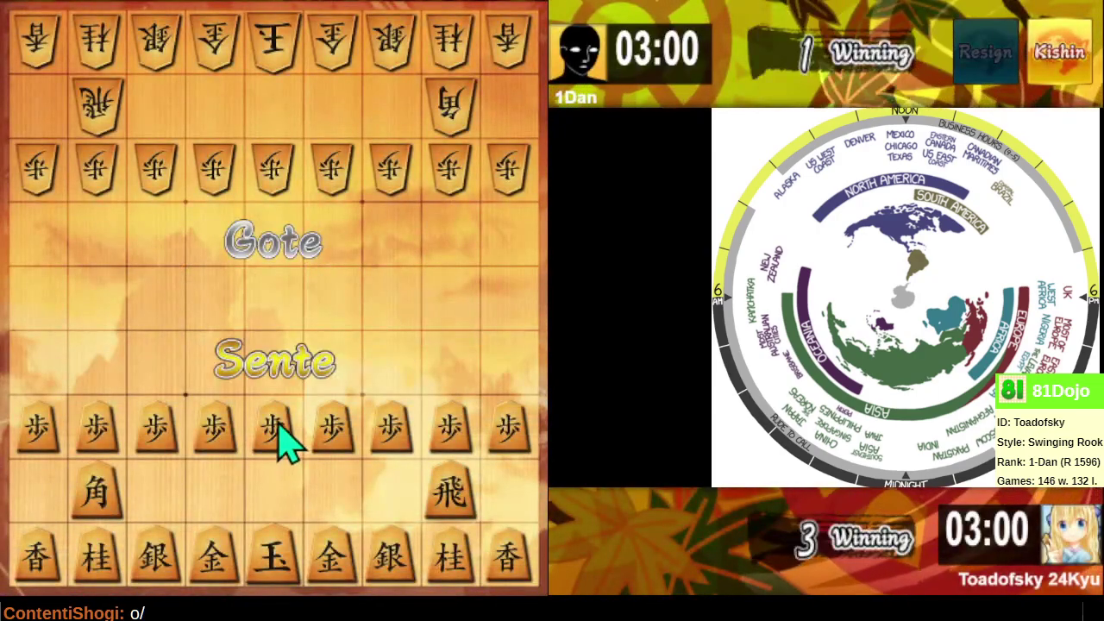
Advance the centre pawn, swing the rook to the centre file, and push the 7th-file pawn.
click(274, 427)
click(276, 379)
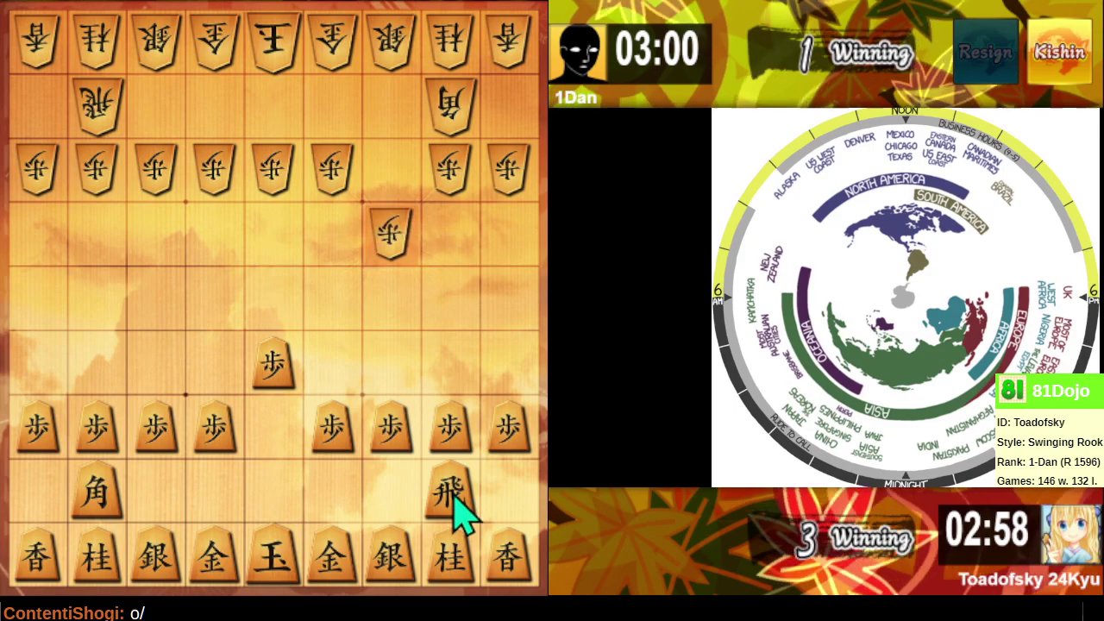
click(454, 500)
click(273, 509)
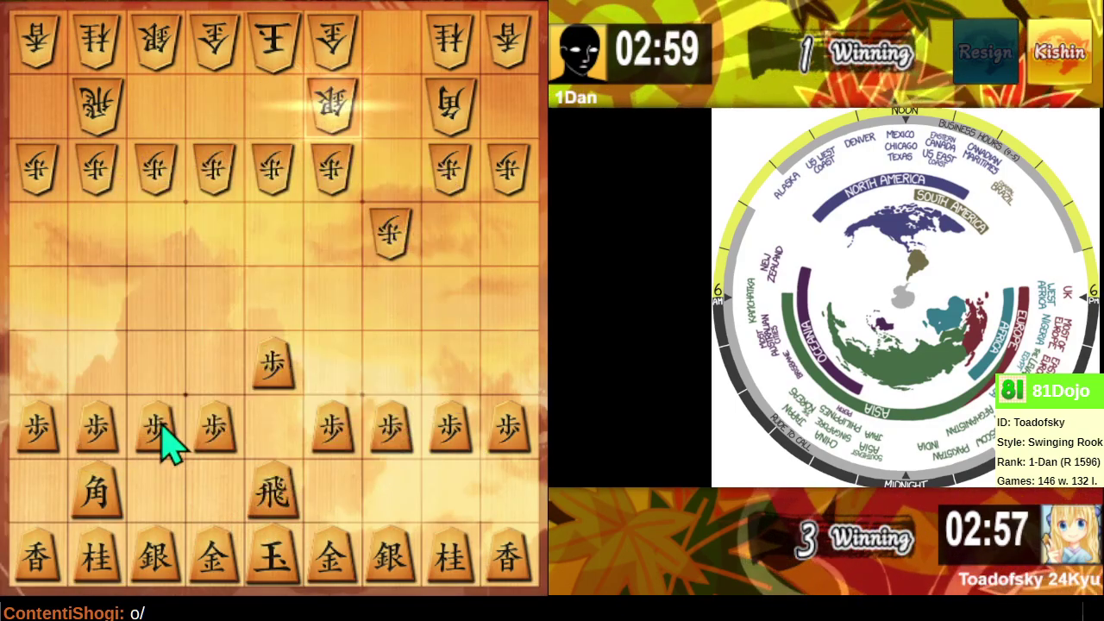
click(163, 423)
click(156, 362)
Walk the king right to 3h and bring the left silver up via 6h to 7g.
drag(248, 541, 350, 501)
click(328, 507)
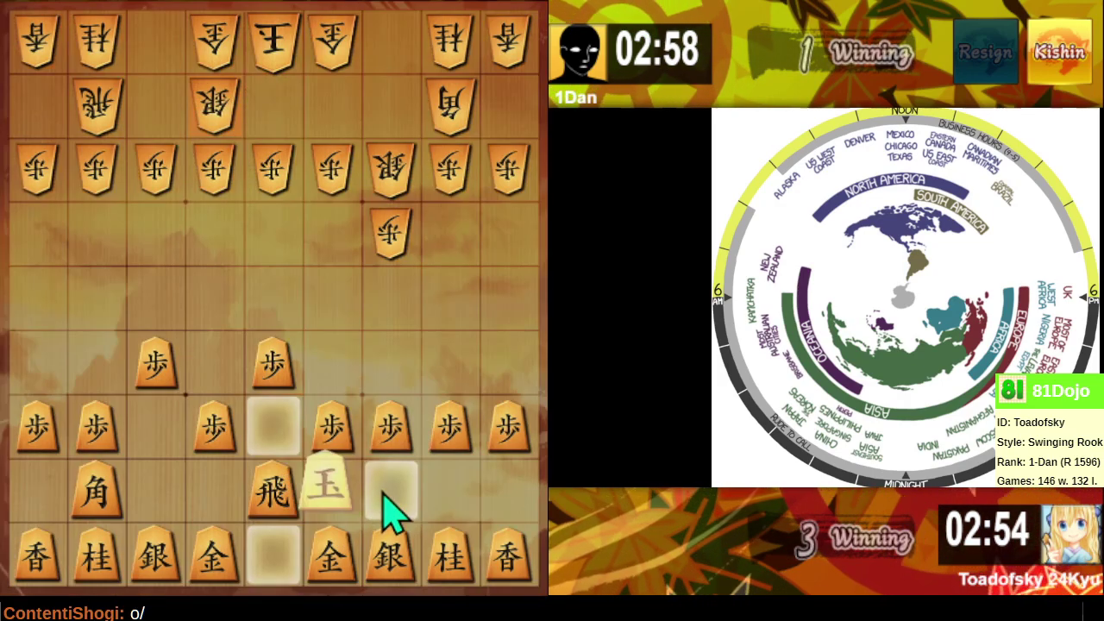
click(387, 493)
click(151, 576)
click(216, 513)
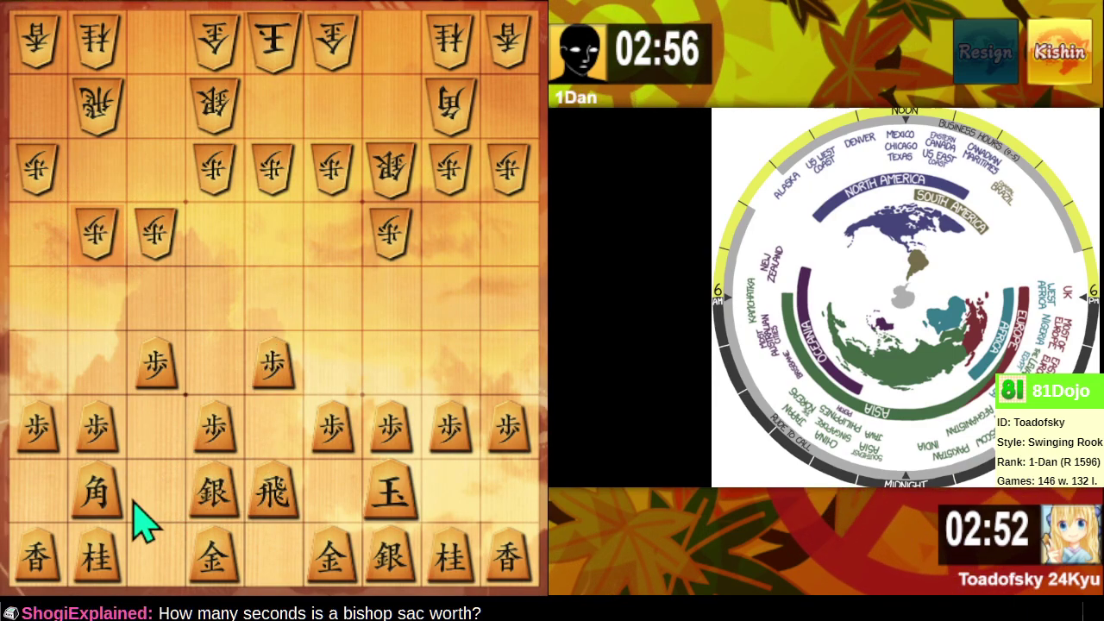
click(211, 491)
click(158, 435)
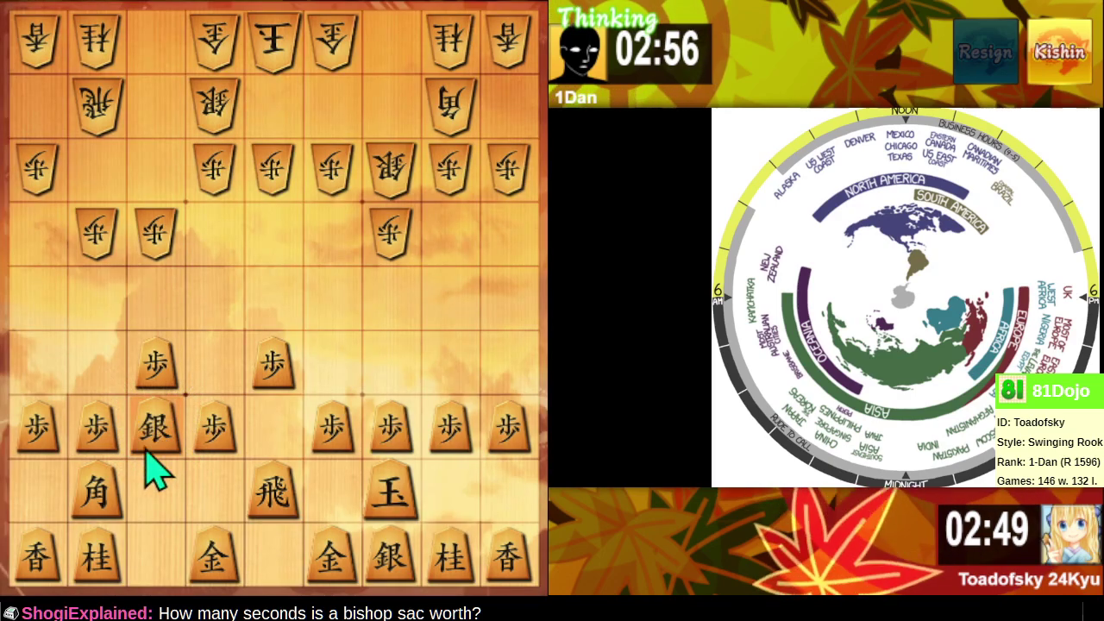
Retreat the bishop to 7i and tuck the king further right beside the silver.
click(96, 509)
click(166, 583)
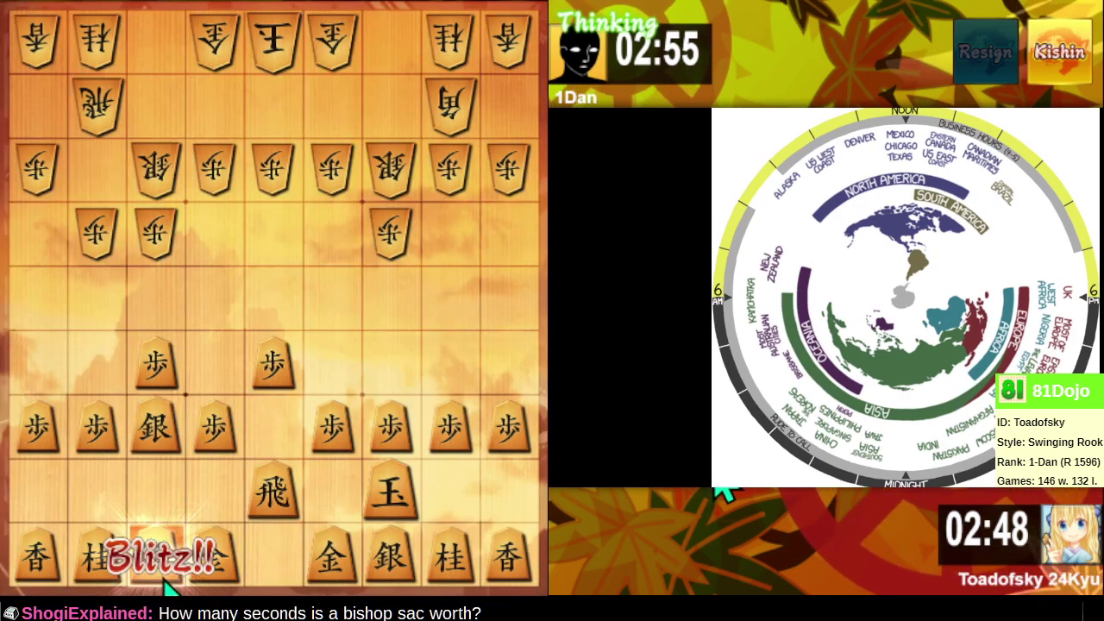
click(406, 504)
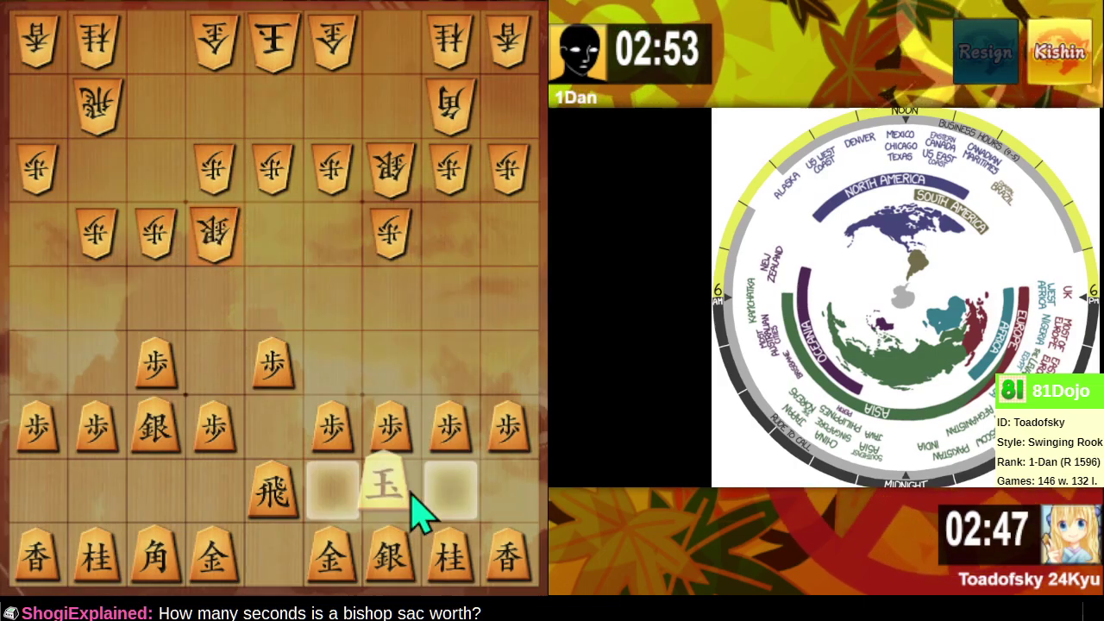
click(448, 496)
click(383, 571)
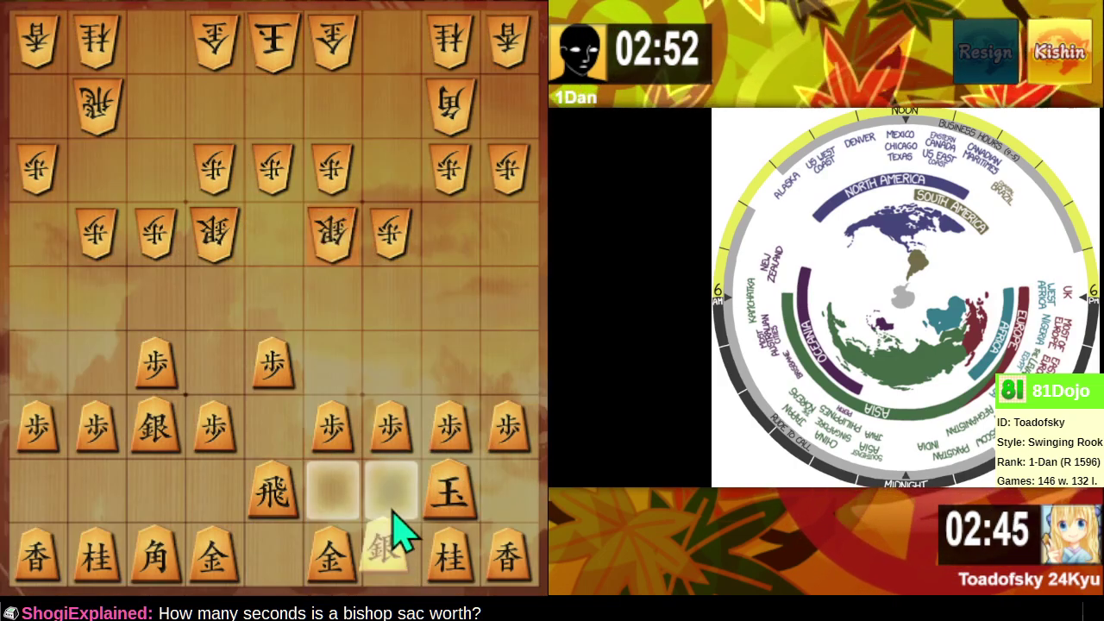
Lift the silver to 4h, push pawn 4f, silver to 4g, and gold to 3h.
click(396, 496)
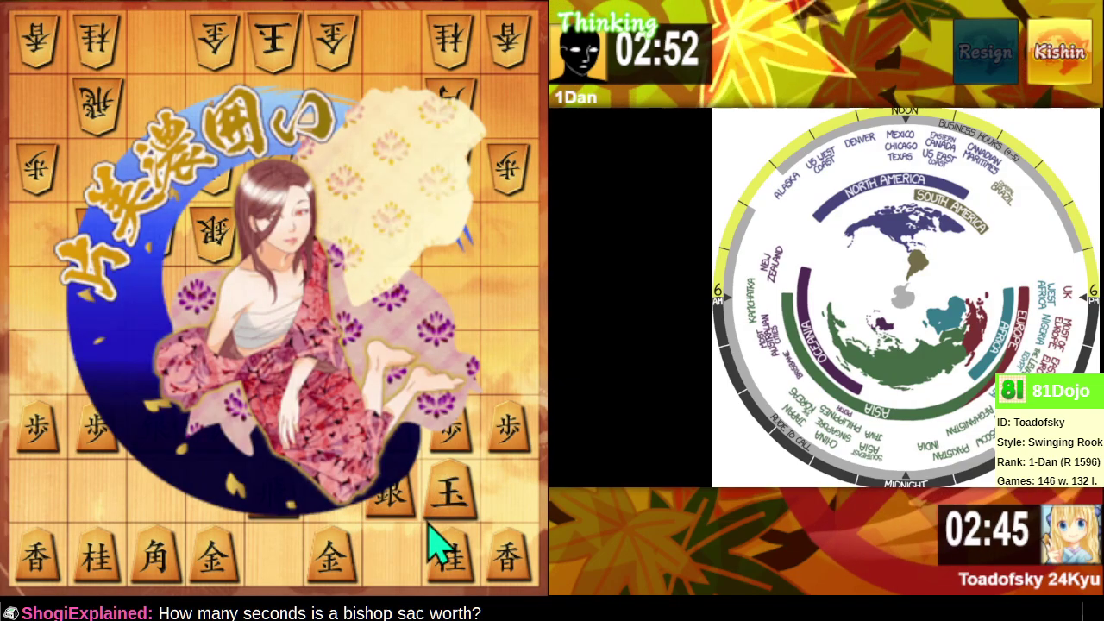
click(335, 422)
click(333, 374)
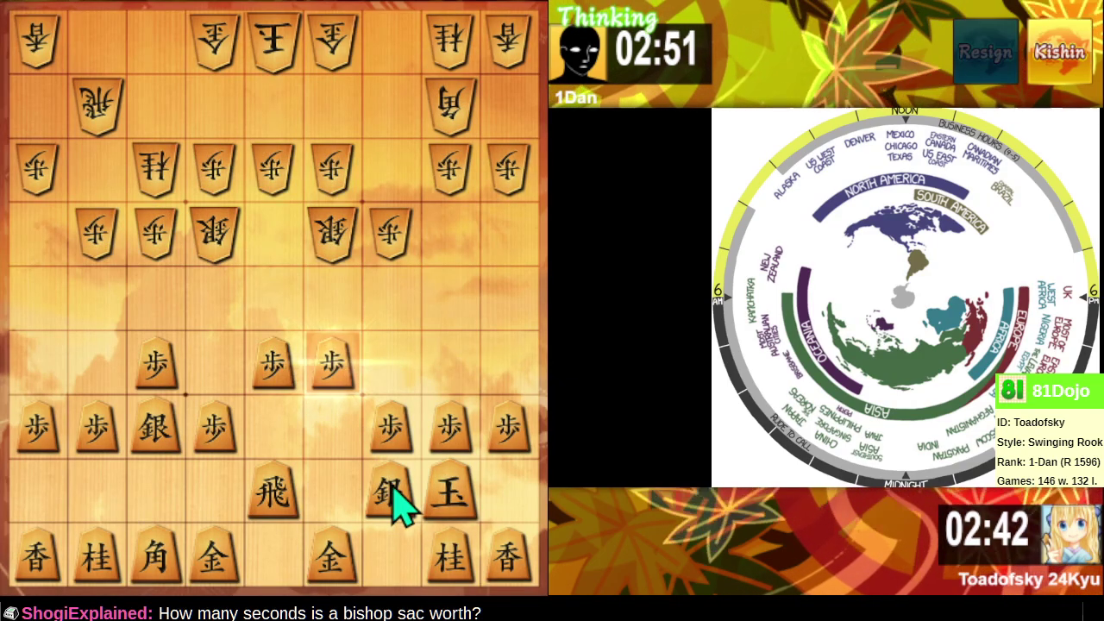
click(392, 505)
click(344, 447)
click(360, 543)
click(392, 509)
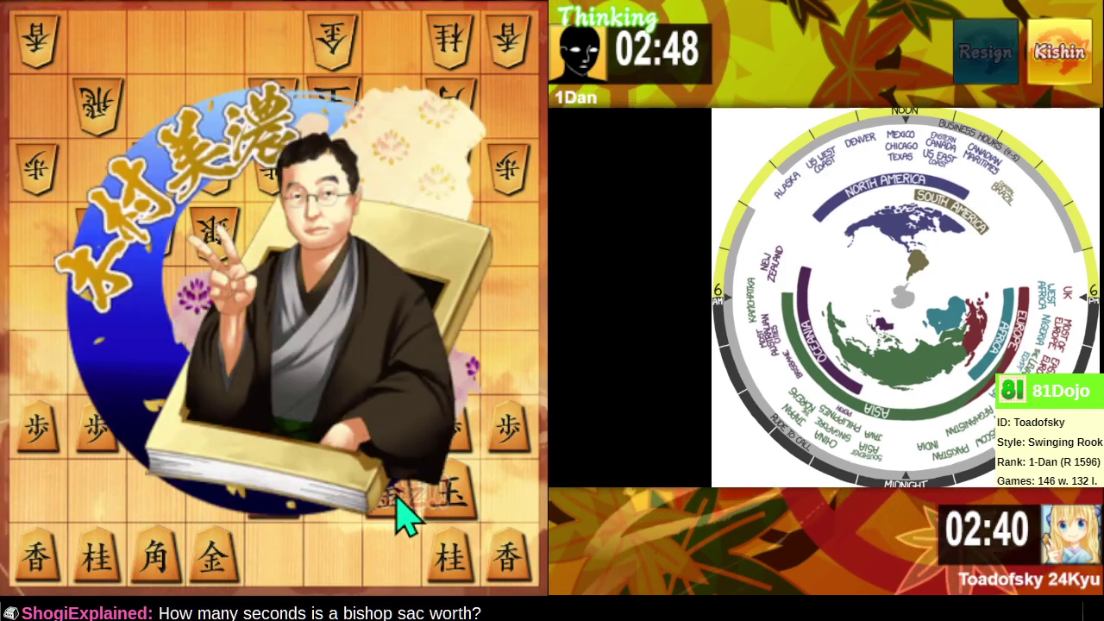
Push the edge pawn to 1f, the 4th-file pawn to 4e, and return the silver to 4g.
click(508, 447)
click(512, 370)
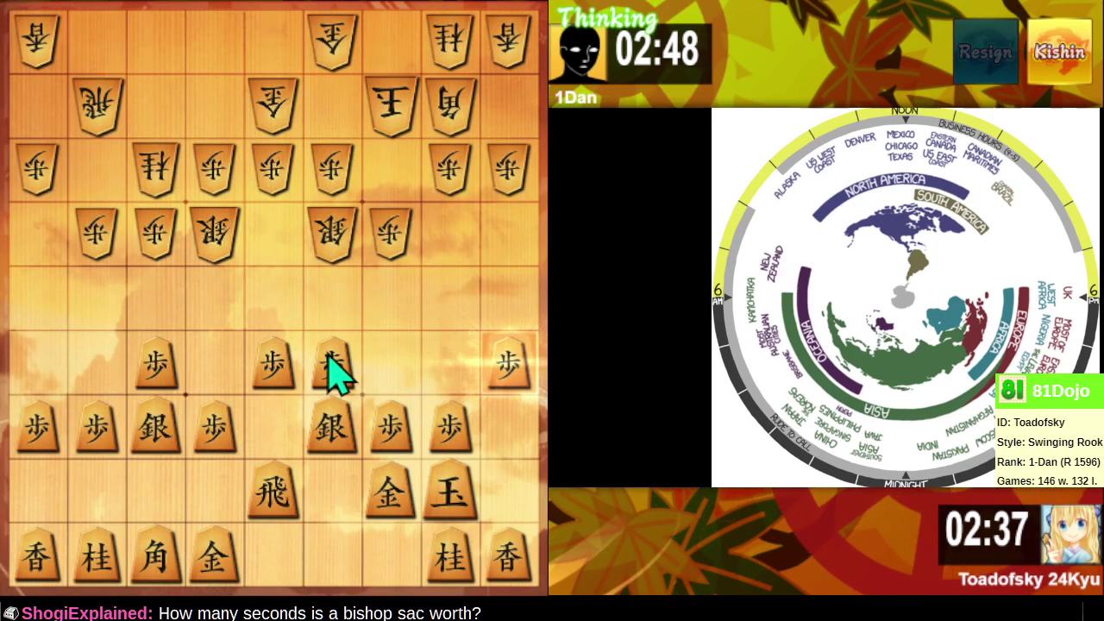
click(333, 436)
click(384, 388)
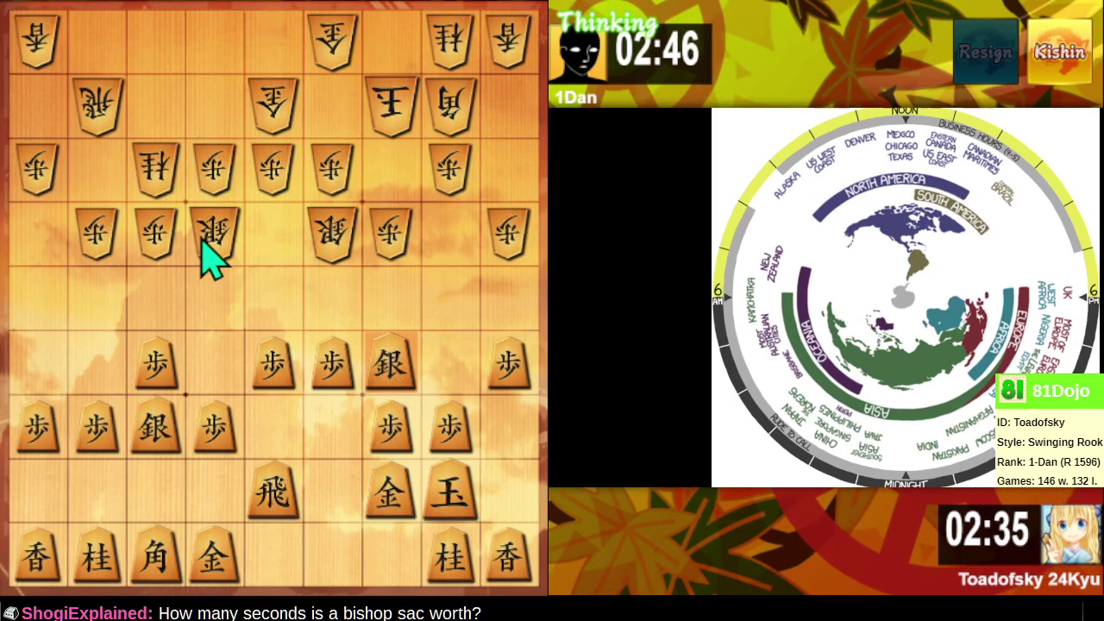
click(343, 385)
click(332, 297)
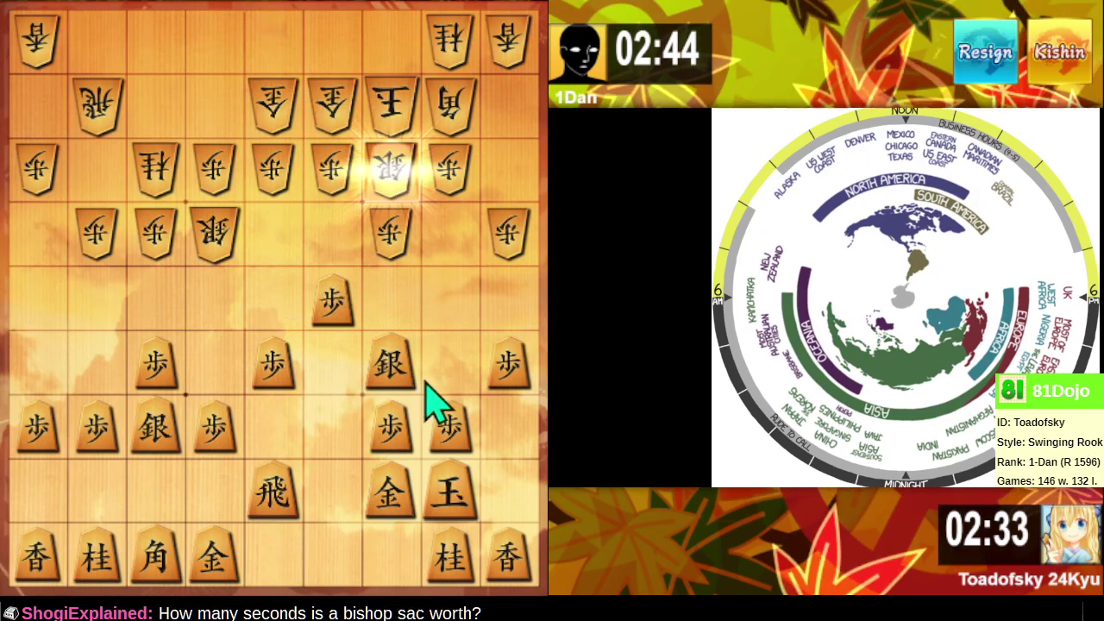
click(396, 378)
click(332, 423)
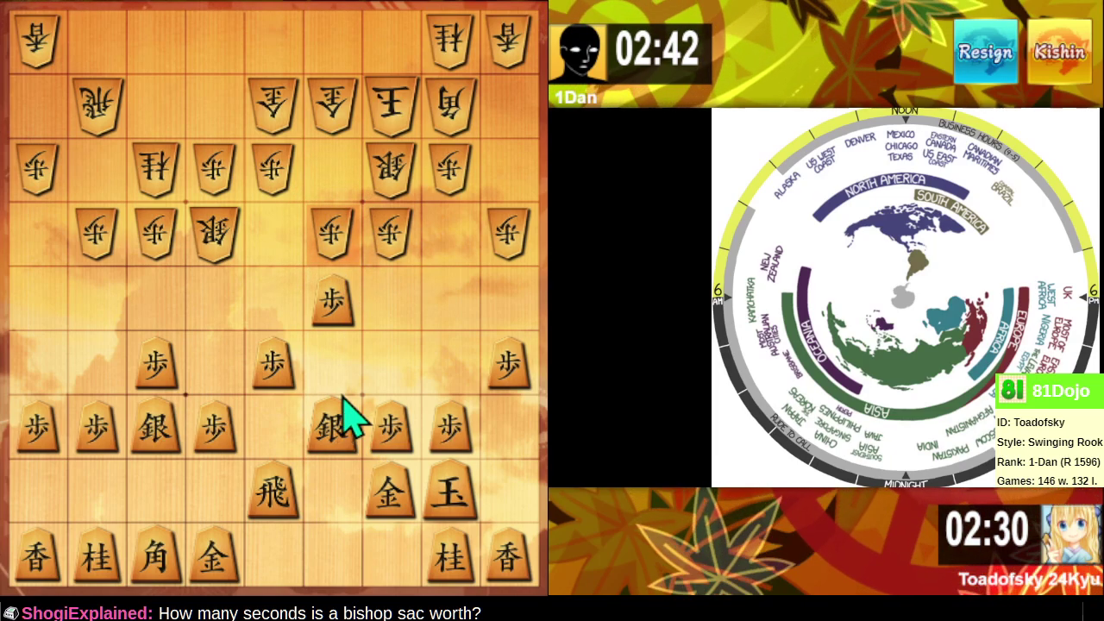
Advance the silver to 4f, recapture the pawn on 4e, then retreat it to 3f.
click(336, 431)
click(339, 395)
click(335, 444)
click(341, 376)
click(337, 377)
click(335, 302)
click(332, 297)
click(395, 367)
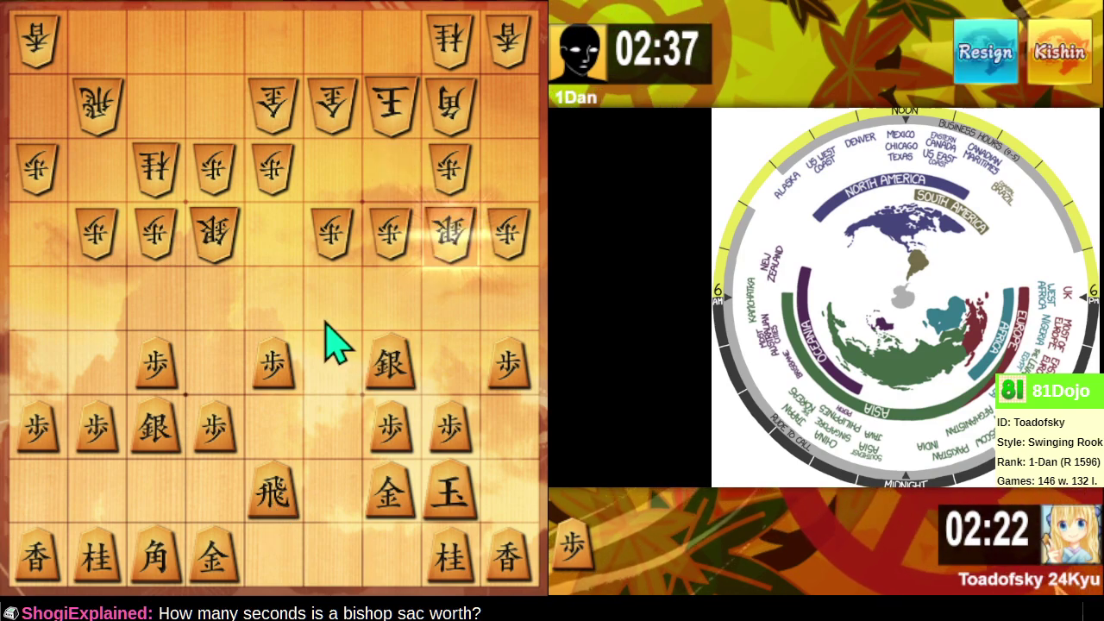
Shift the rook right and the gold up-left, then develop the silver to 6f and knight to 7g.
drag(294, 513, 335, 500)
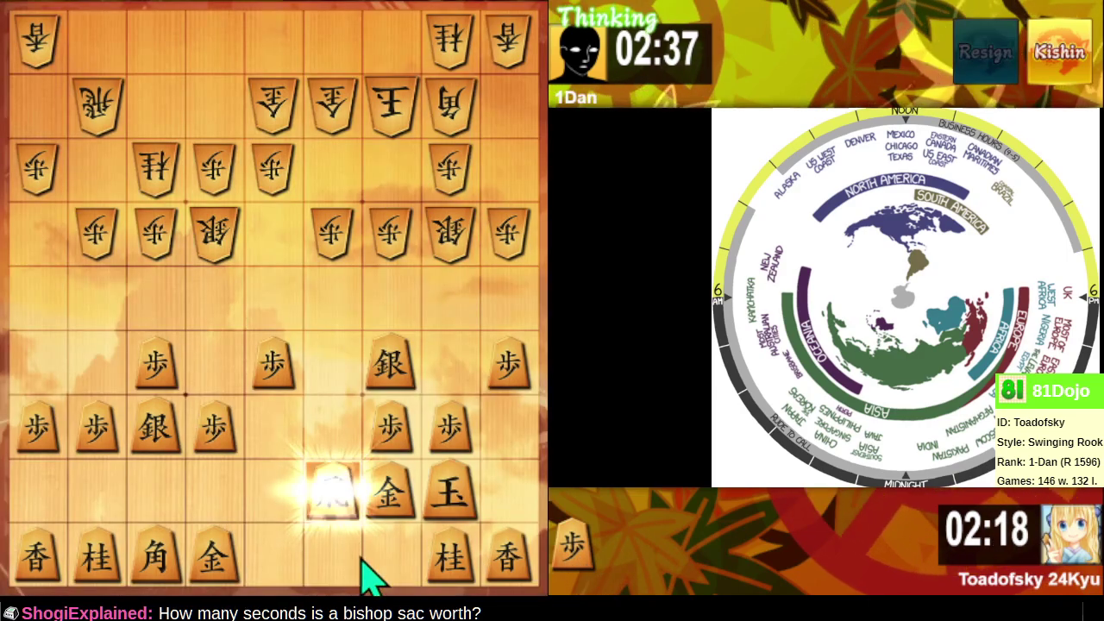
click(209, 568)
click(154, 509)
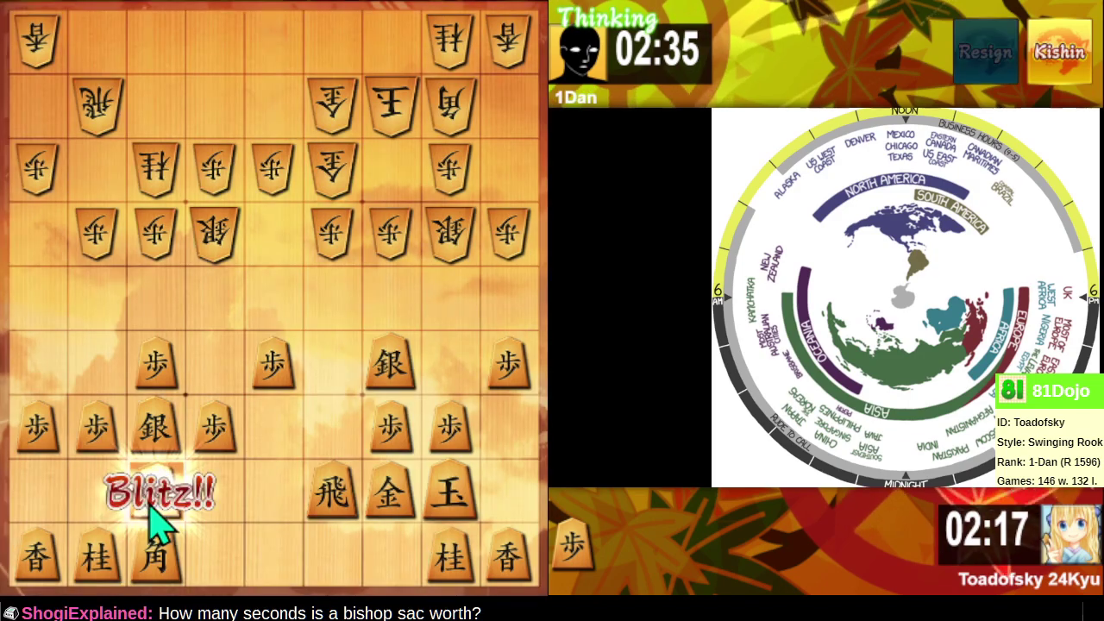
click(155, 436)
click(215, 371)
click(102, 573)
click(156, 427)
Capture the opposing pawn with a pawn and move the rook back one square left.
click(293, 371)
click(284, 311)
click(327, 513)
click(285, 499)
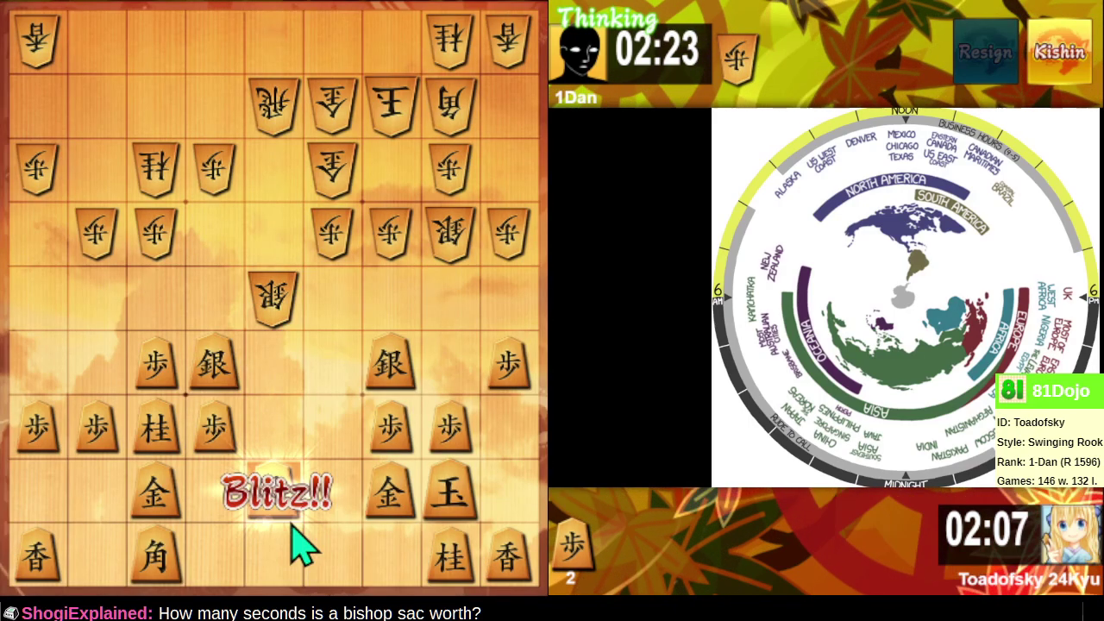
Capture the opponent's silver with the advanced silver and centralise the bishop.
click(205, 379)
click(283, 321)
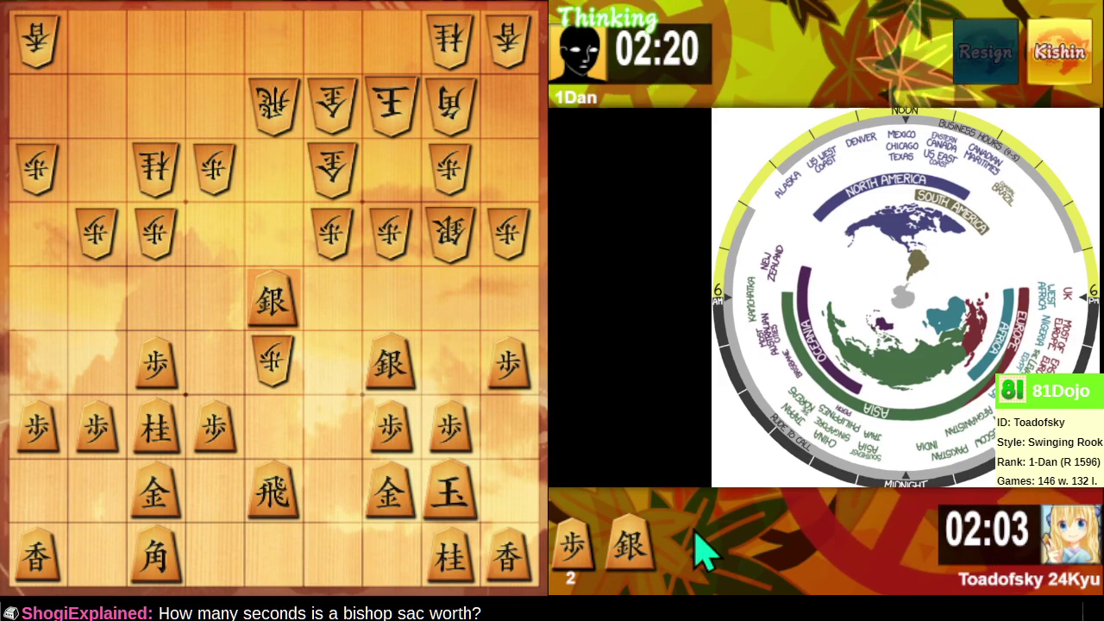
click(149, 573)
click(319, 379)
Take the rook and knight with the bishop, promote it to a horse, and drop a rook on the top rank.
click(337, 367)
click(278, 313)
click(263, 284)
click(157, 172)
click(128, 177)
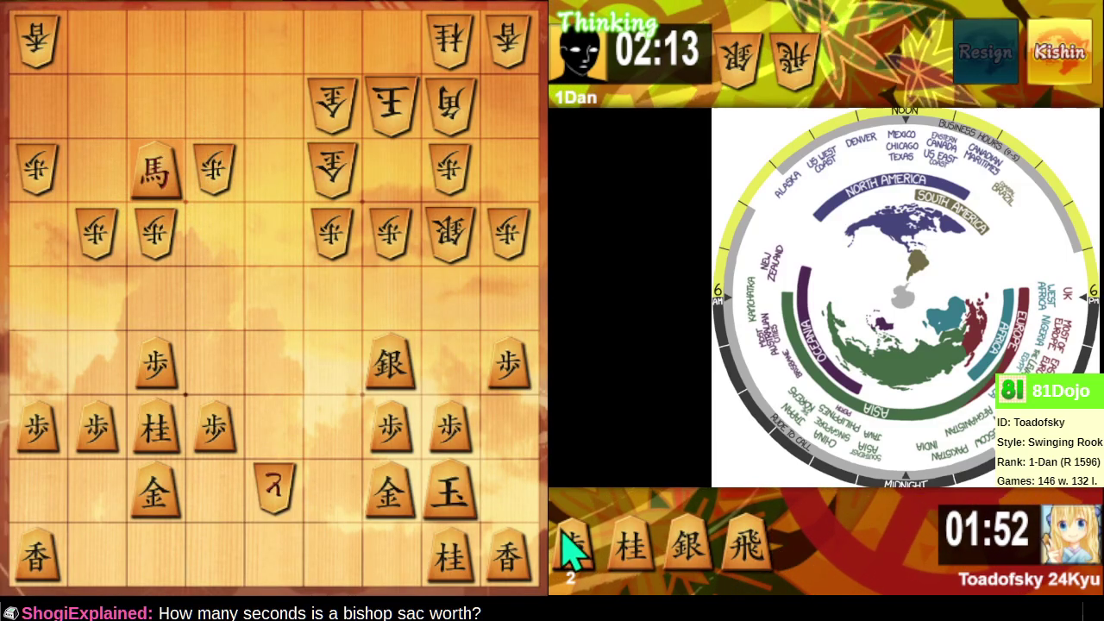
click(748, 556)
click(271, 50)
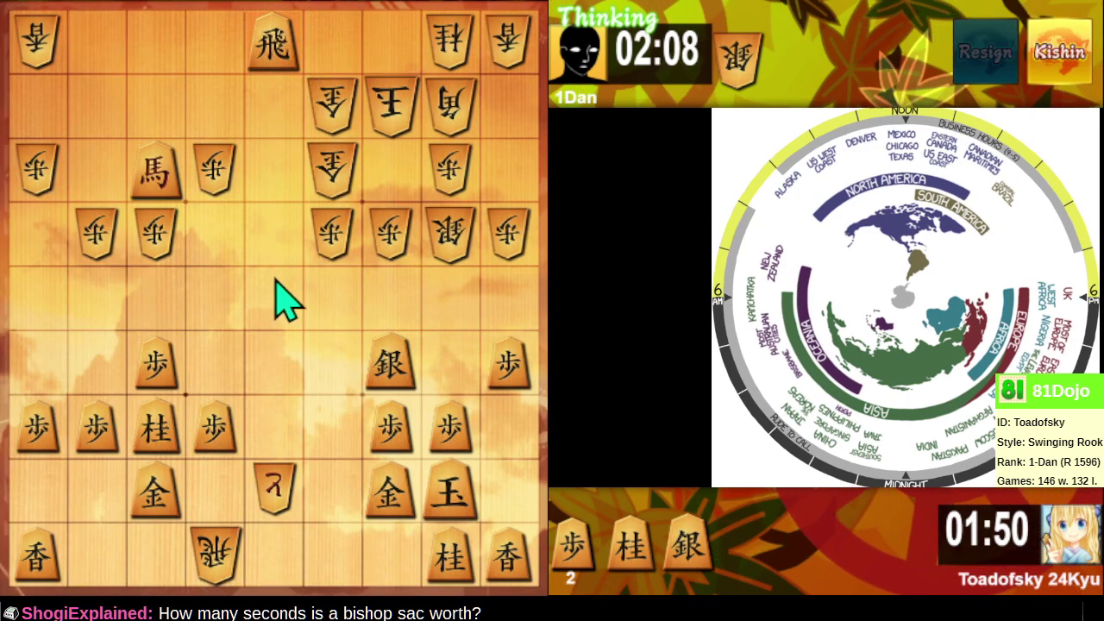
Move the king's gold down, shift the left gold to 8-8, and drop a silver on 5-8.
click(395, 492)
click(399, 549)
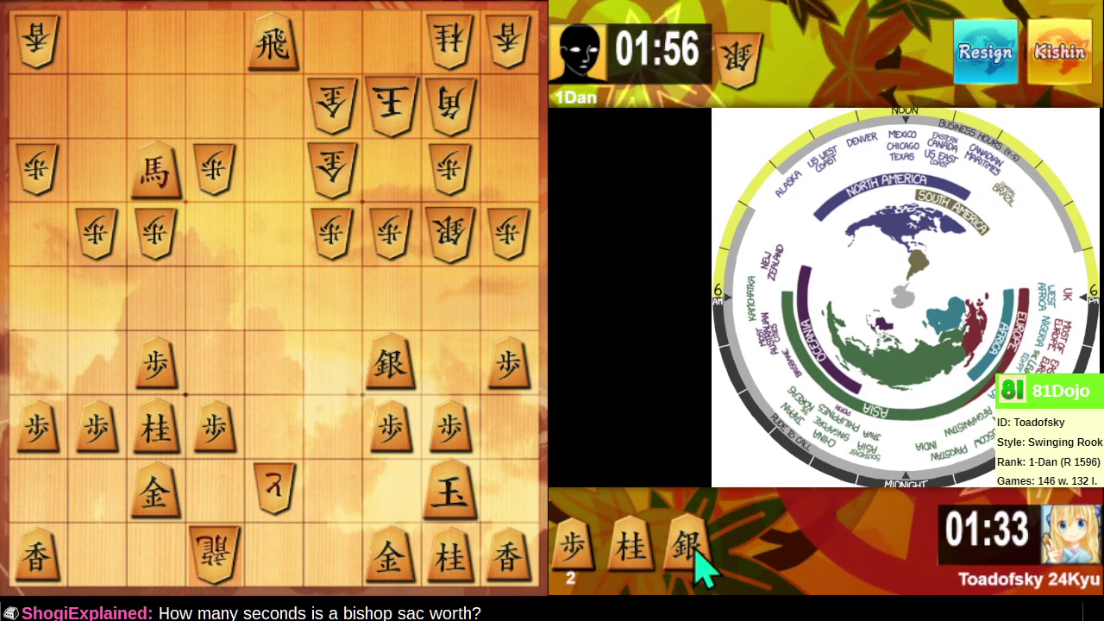
click(155, 505)
click(110, 513)
click(699, 548)
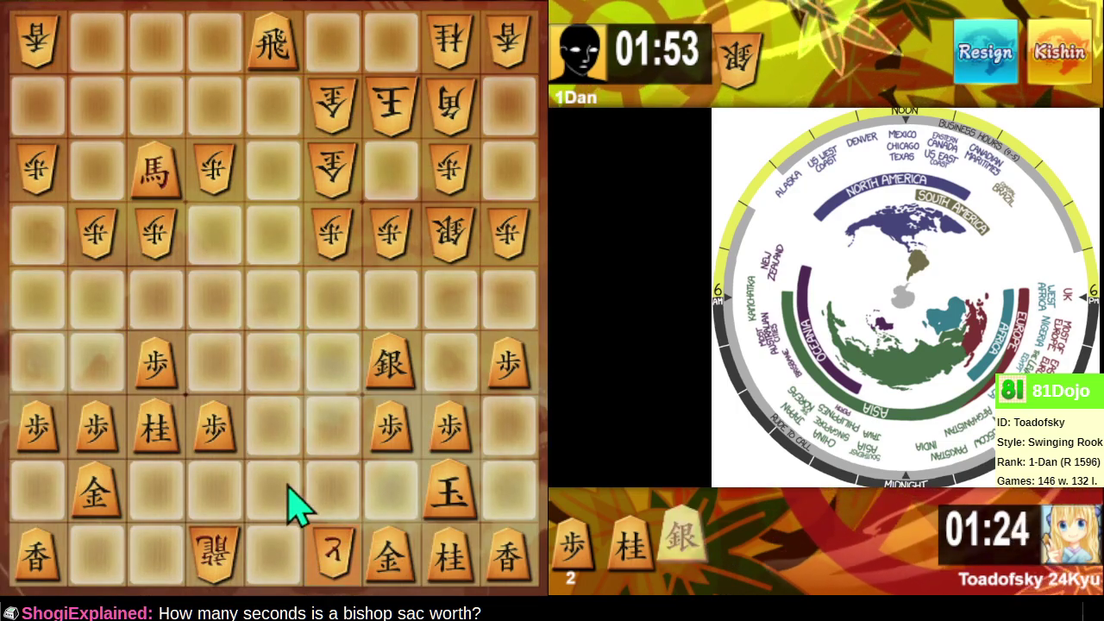
click(296, 506)
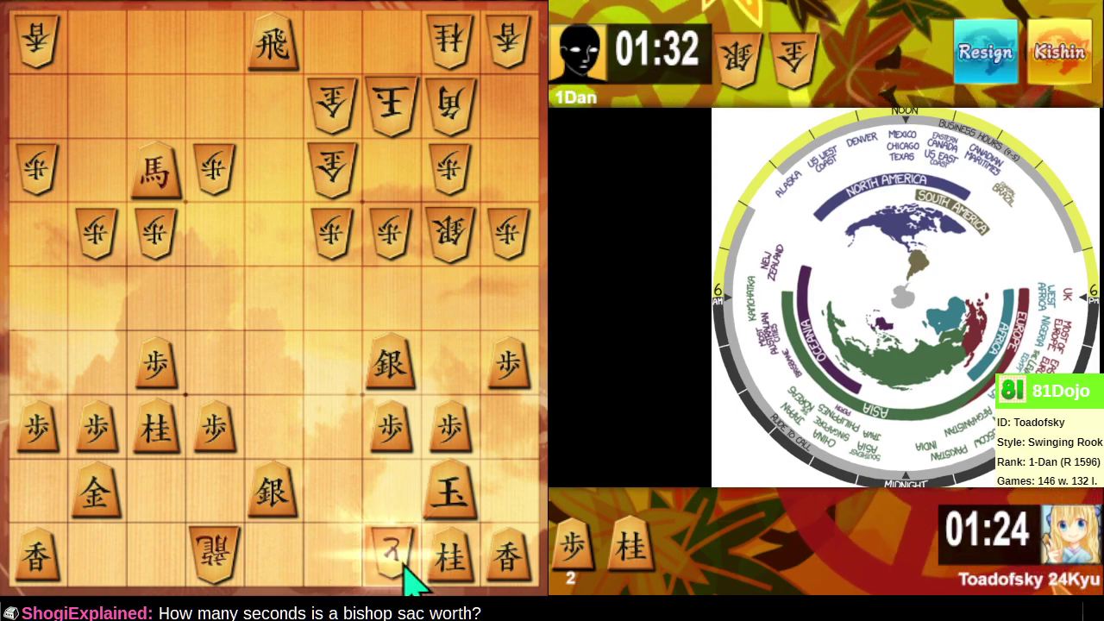
Capture the opponent's rook with the dropped silver and move the king right out of check.
click(276, 493)
click(216, 554)
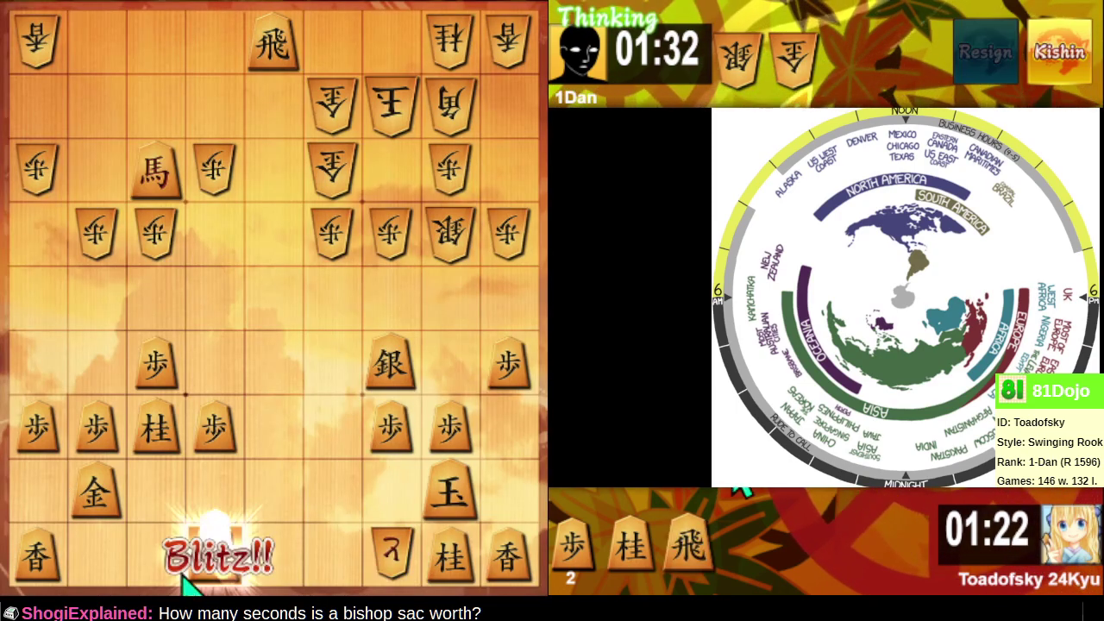
click(452, 488)
click(507, 426)
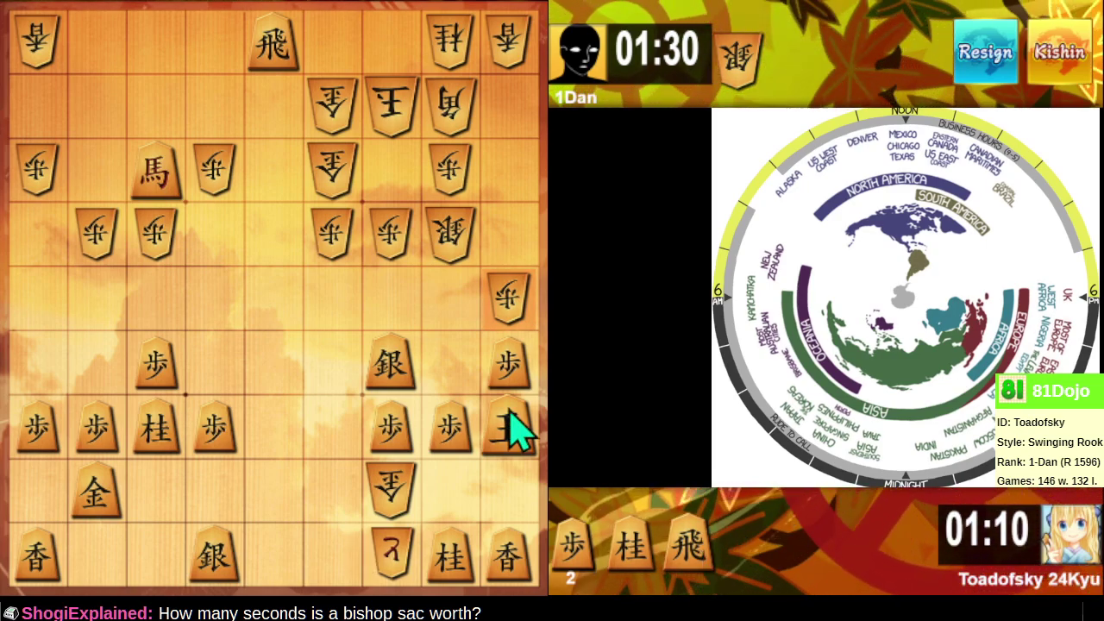
Push the 2nd-file pawn forward two squares, then step the king one square left.
click(457, 447)
click(449, 362)
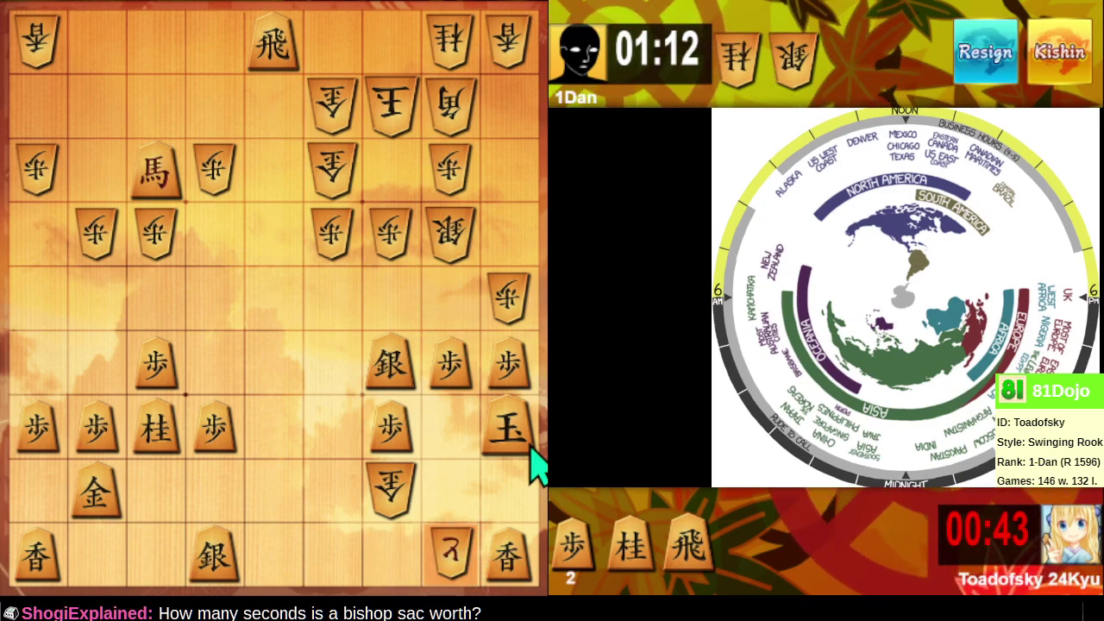
click(457, 380)
click(451, 296)
click(490, 431)
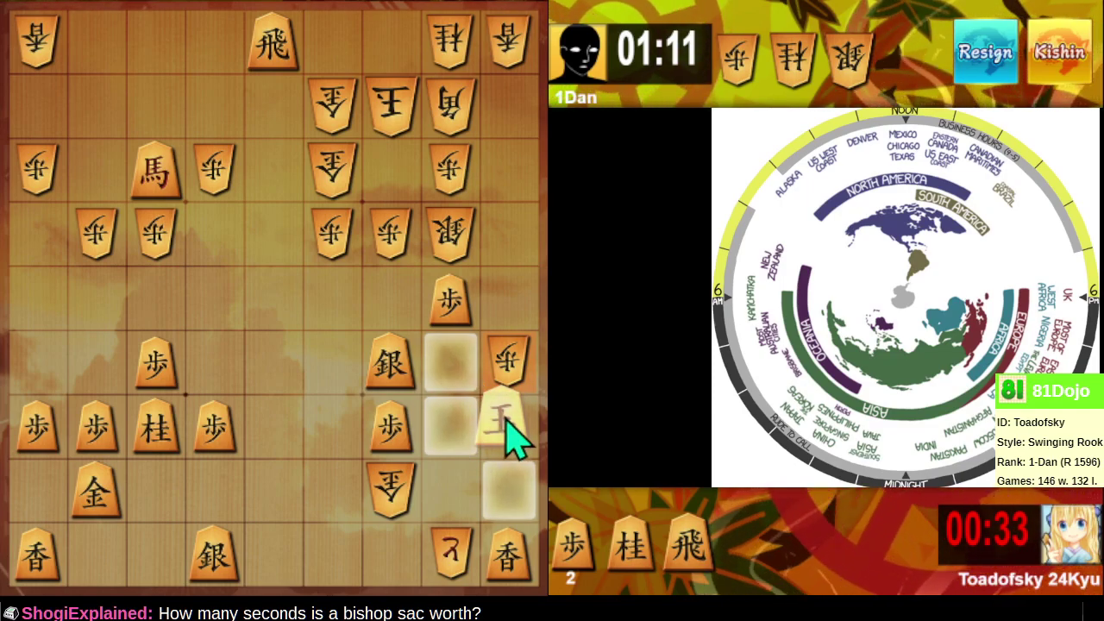
click(512, 436)
click(514, 452)
click(453, 440)
Move the king up out of check, accept the next match, and open by advancing the centre pawn to 5-6.
click(457, 431)
click(473, 387)
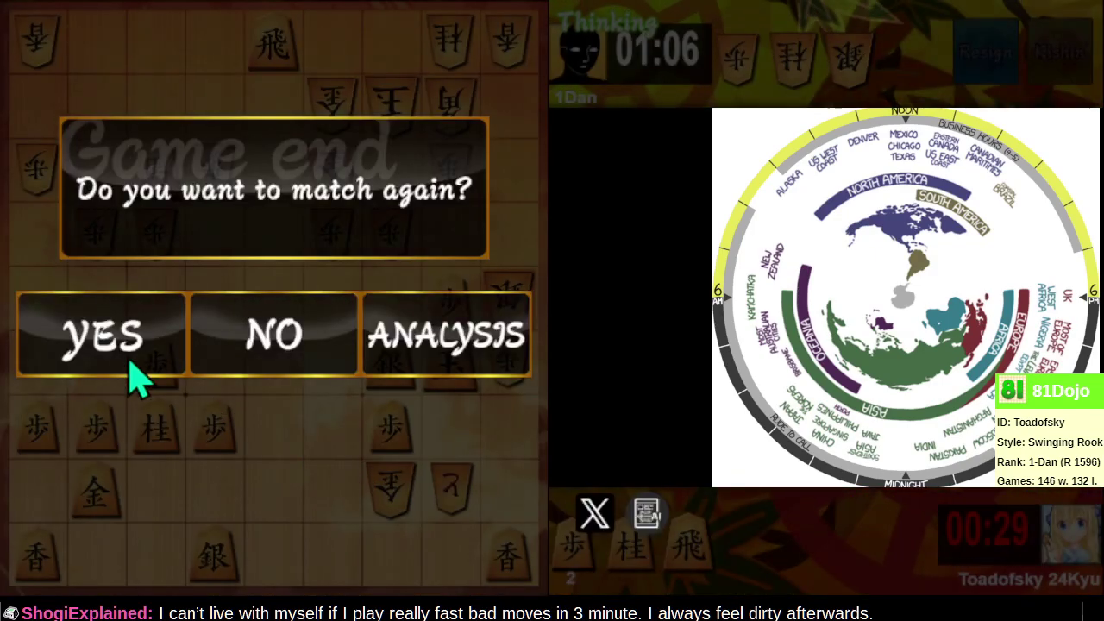
click(129, 360)
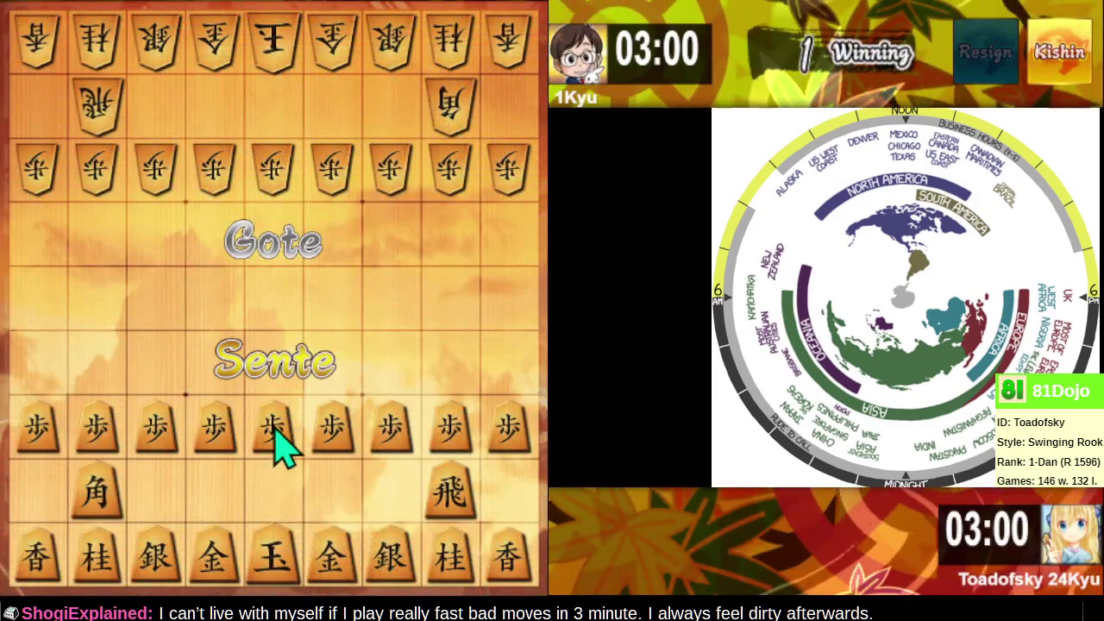
drag(275, 431, 276, 365)
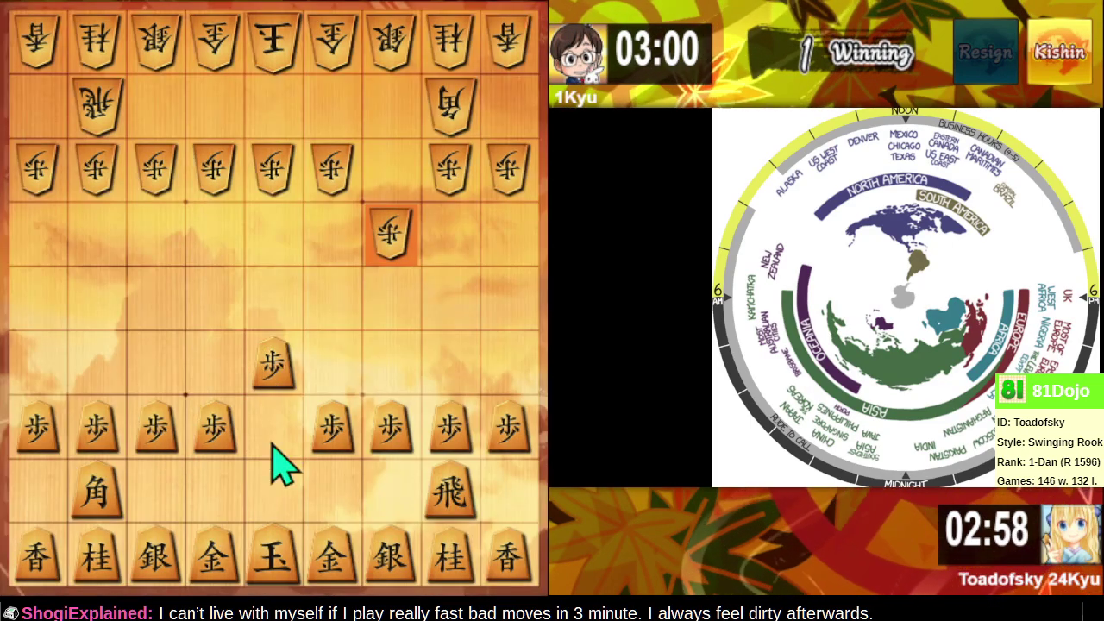
Swing the rook to the central file, push a left pawn, and advance the silver diagonally.
click(449, 500)
click(293, 499)
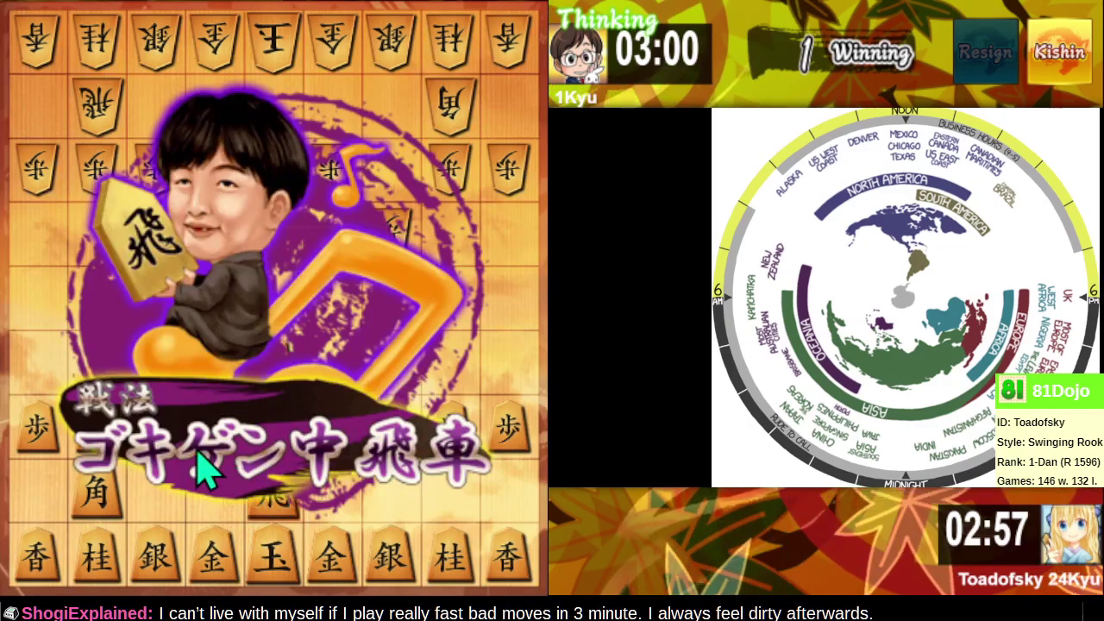
click(166, 442)
click(177, 375)
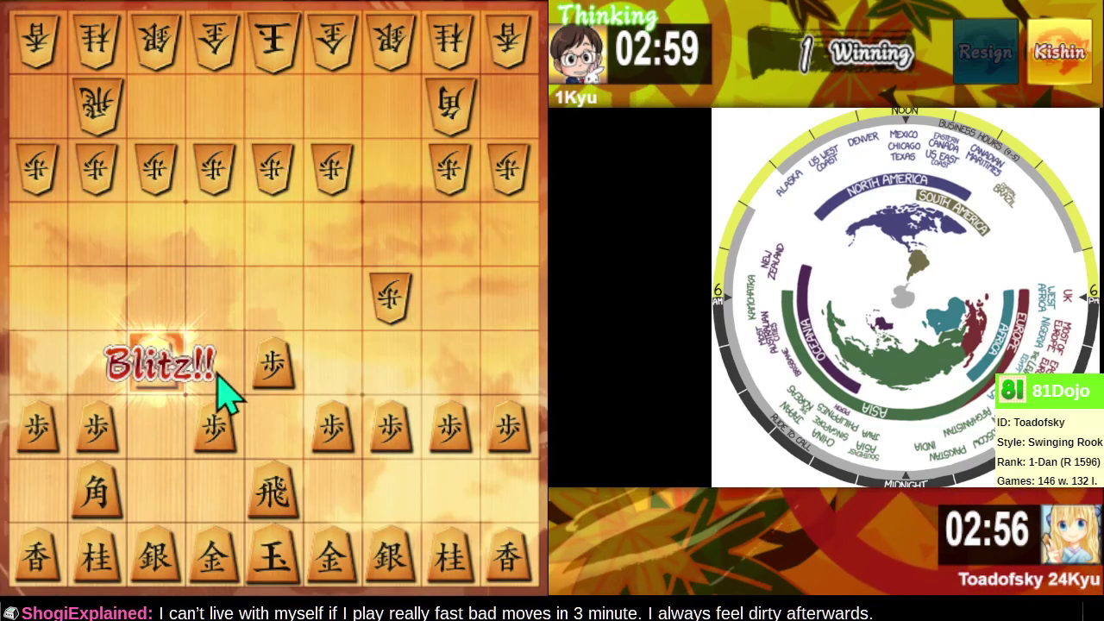
click(397, 576)
click(466, 512)
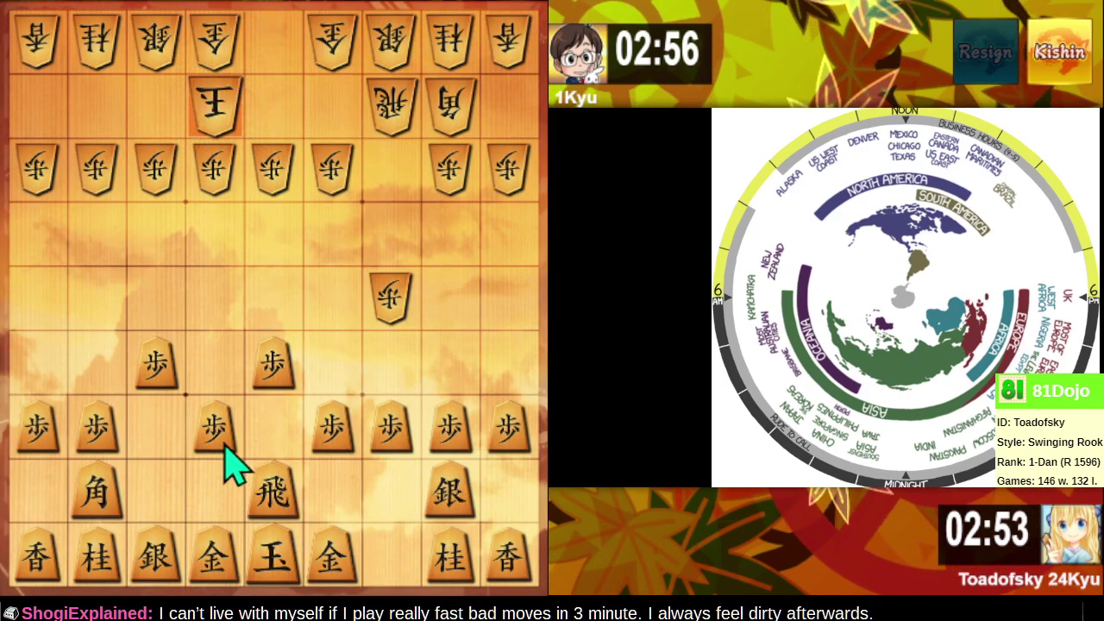
Exchange bishops with promotion, then drop the captured bishop back onto the board.
click(106, 505)
click(466, 116)
click(383, 97)
click(573, 556)
click(214, 306)
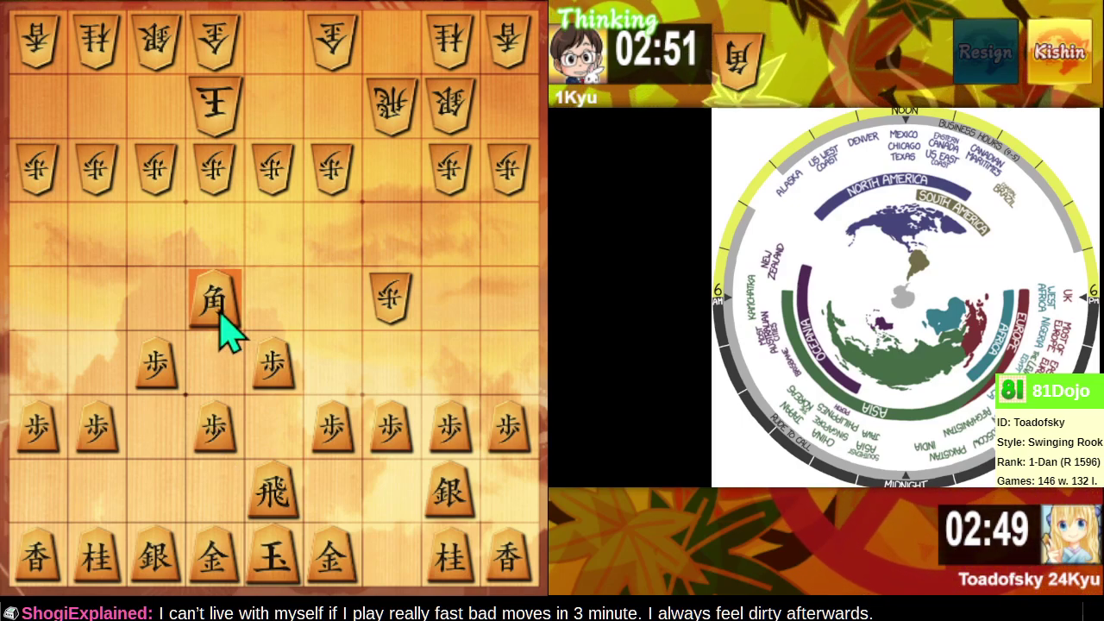
Take a pawn, capture another with the bishop promoting to a horse, then win the rook on 3-2.
click(398, 440)
click(394, 379)
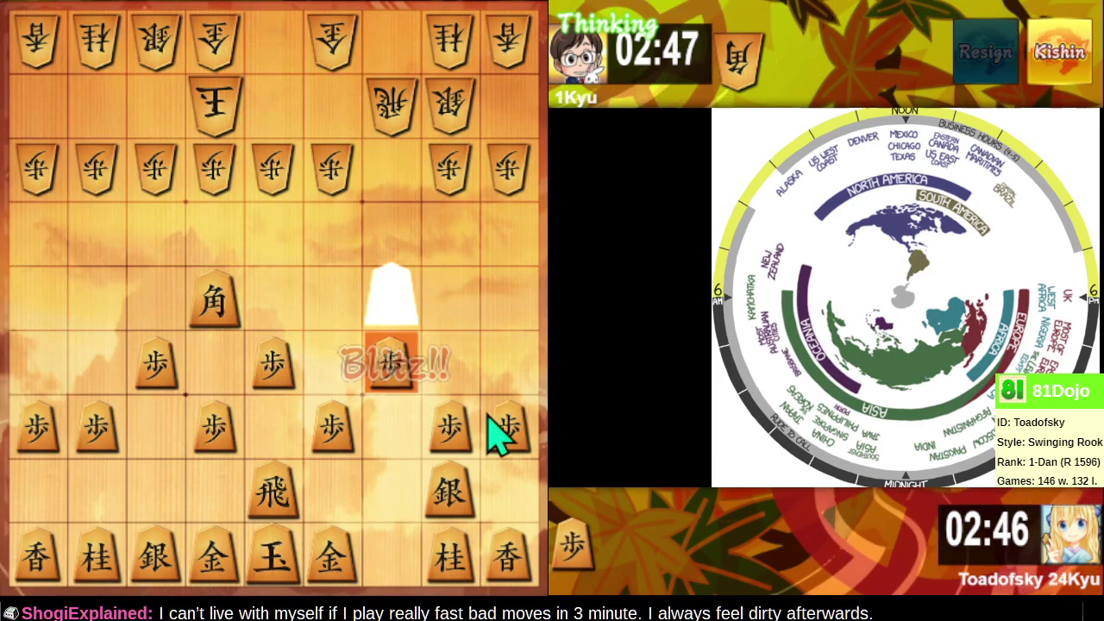
click(220, 317)
click(322, 170)
click(295, 167)
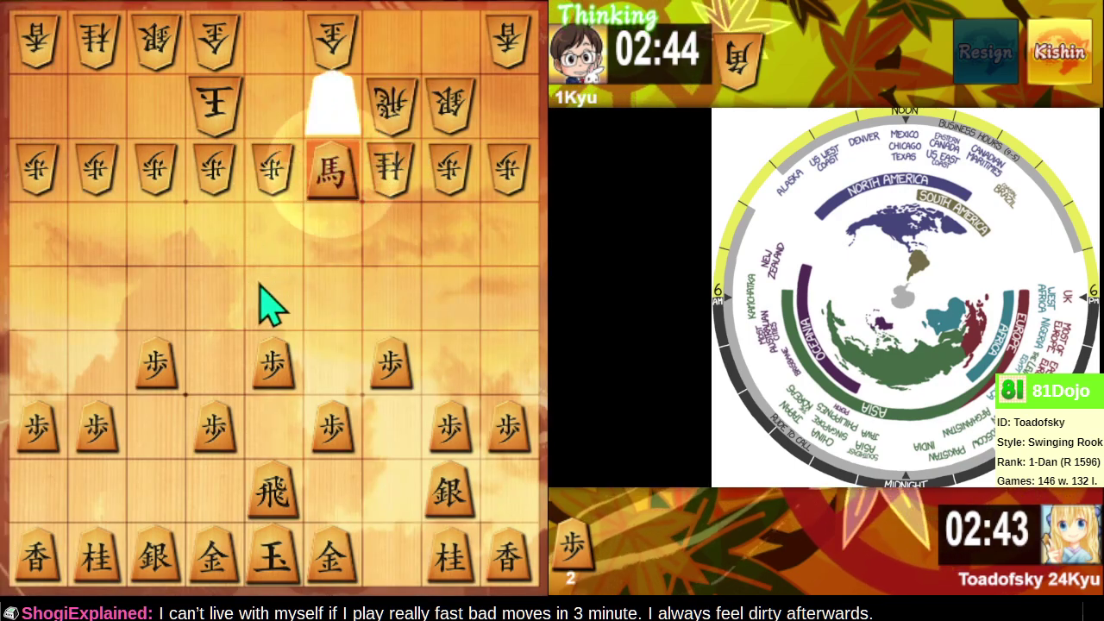
click(339, 177)
click(394, 123)
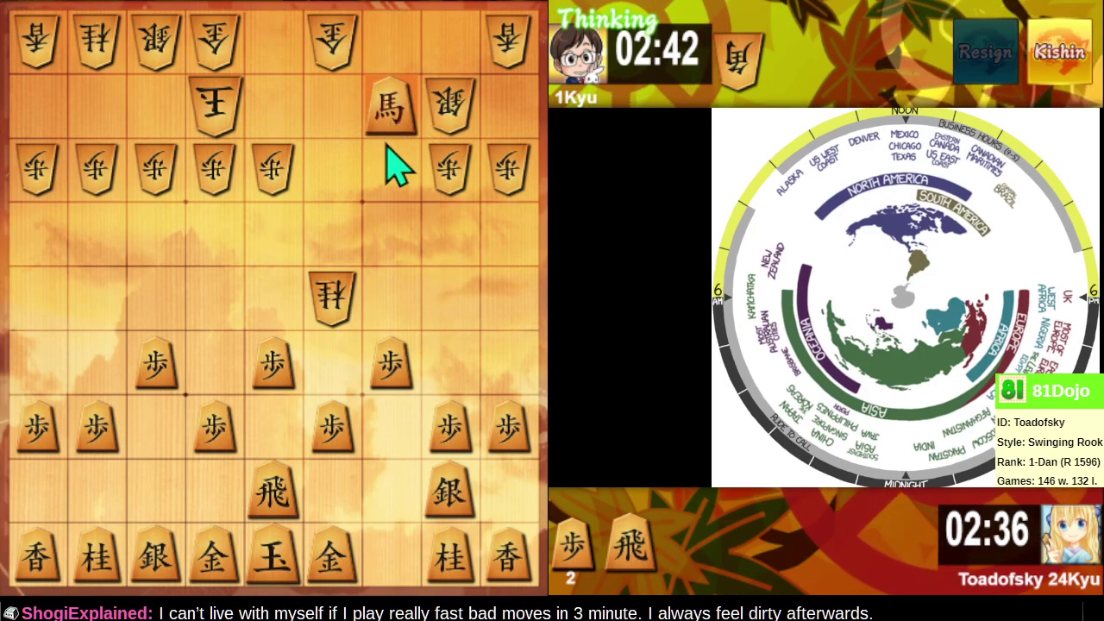
Drop the rook on the back rank, push the pawn to take the knight, and capture the bishop with the gold.
click(643, 541)
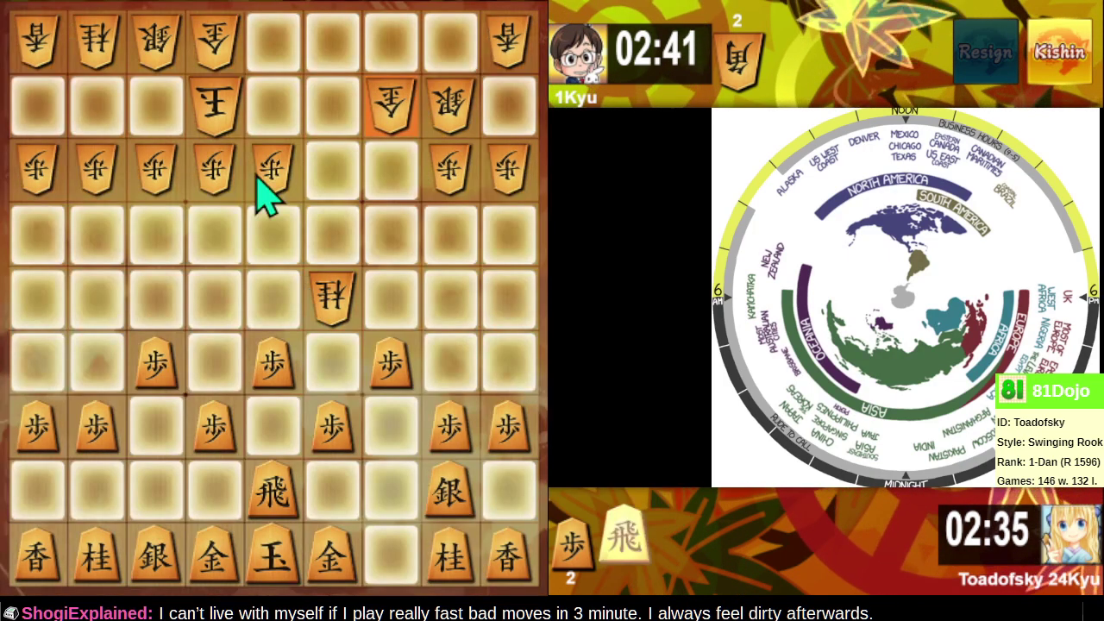
click(345, 43)
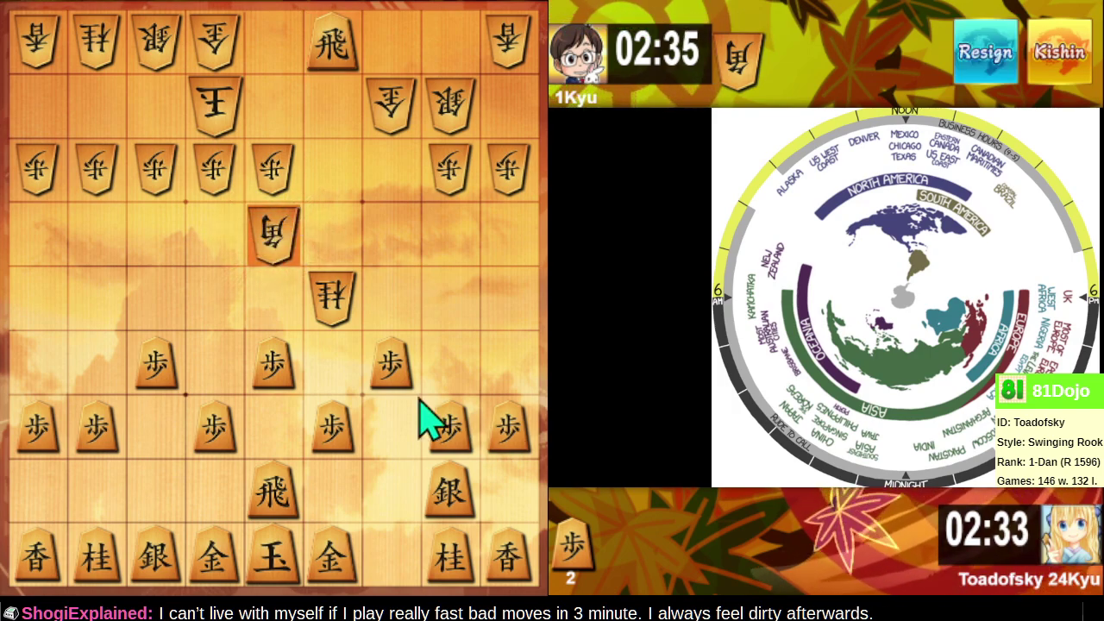
click(336, 431)
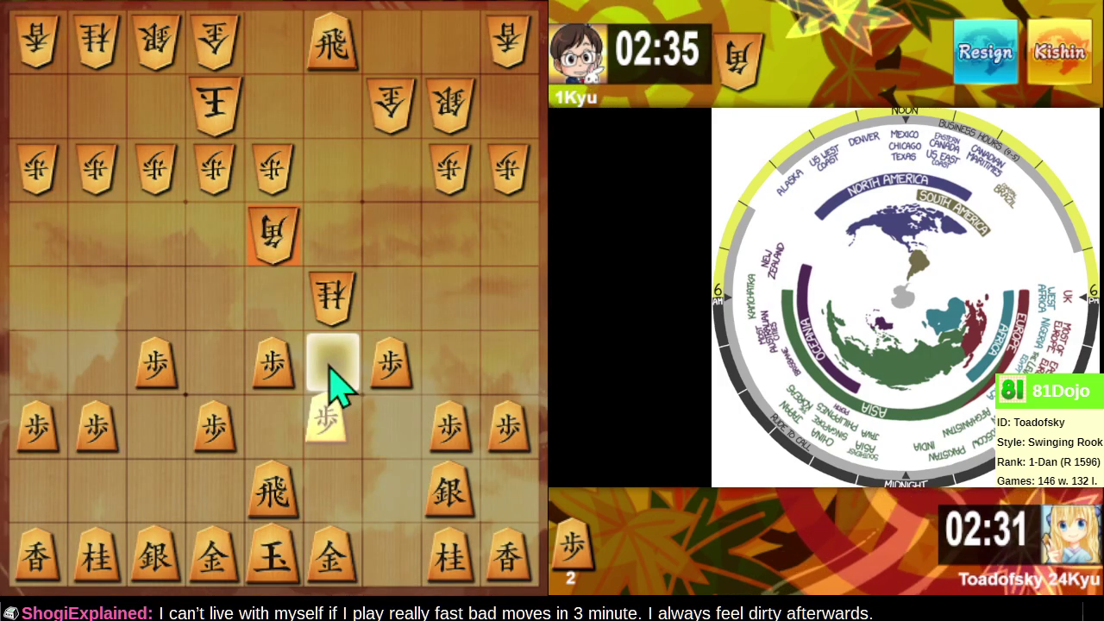
click(332, 362)
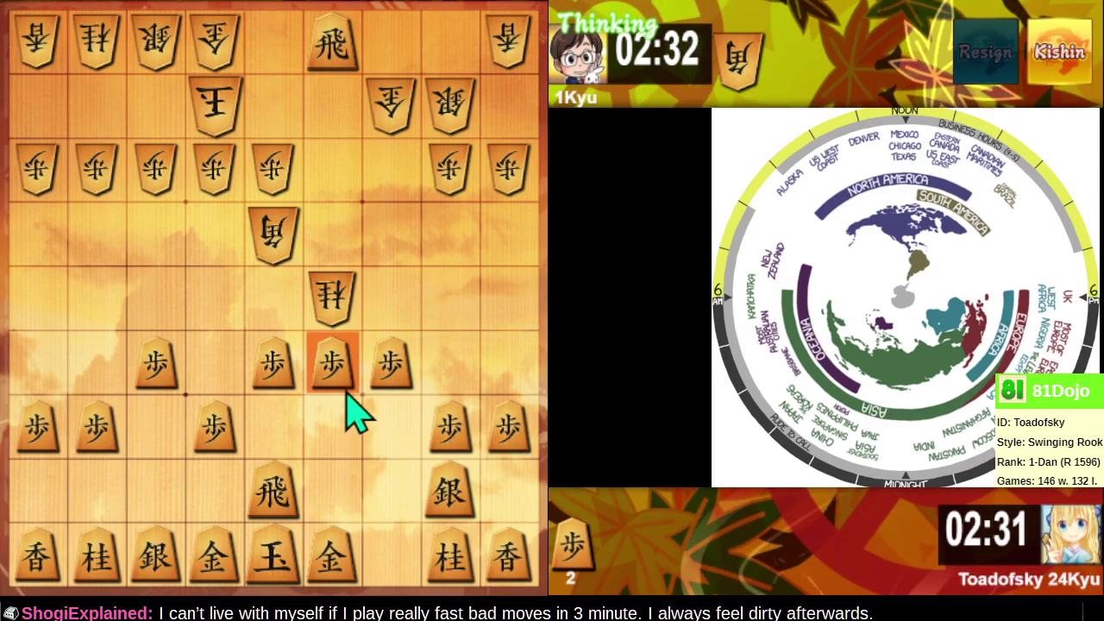
drag(341, 376, 333, 300)
click(229, 558)
click(285, 495)
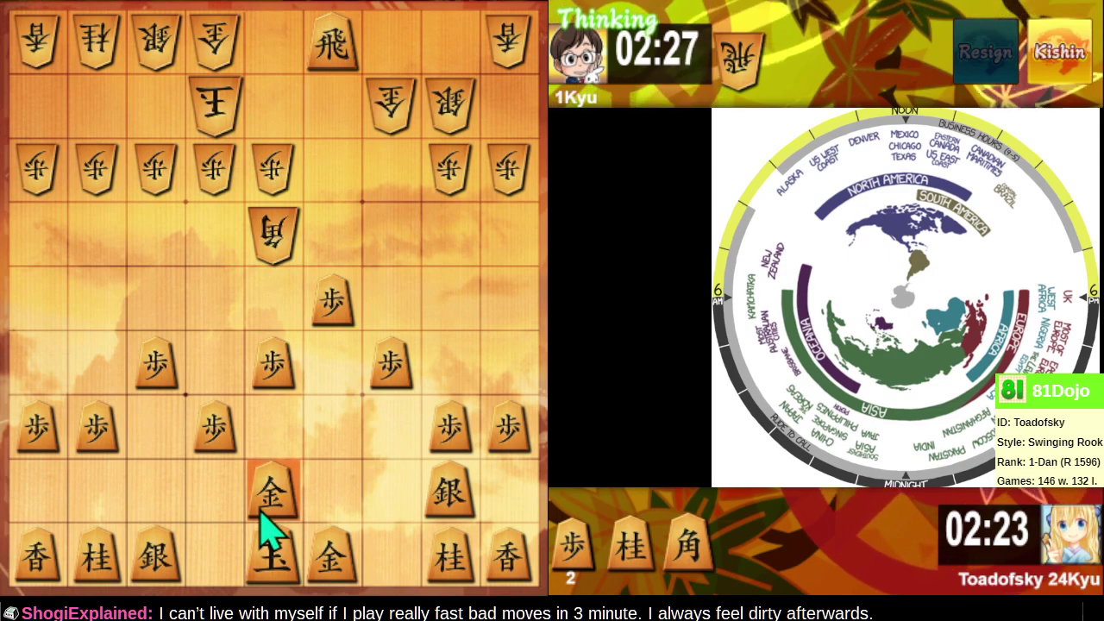
Capture the opponent's rook, promoting to a dragon, then drop a rook on the 8th file.
click(340, 66)
click(338, 111)
click(304, 99)
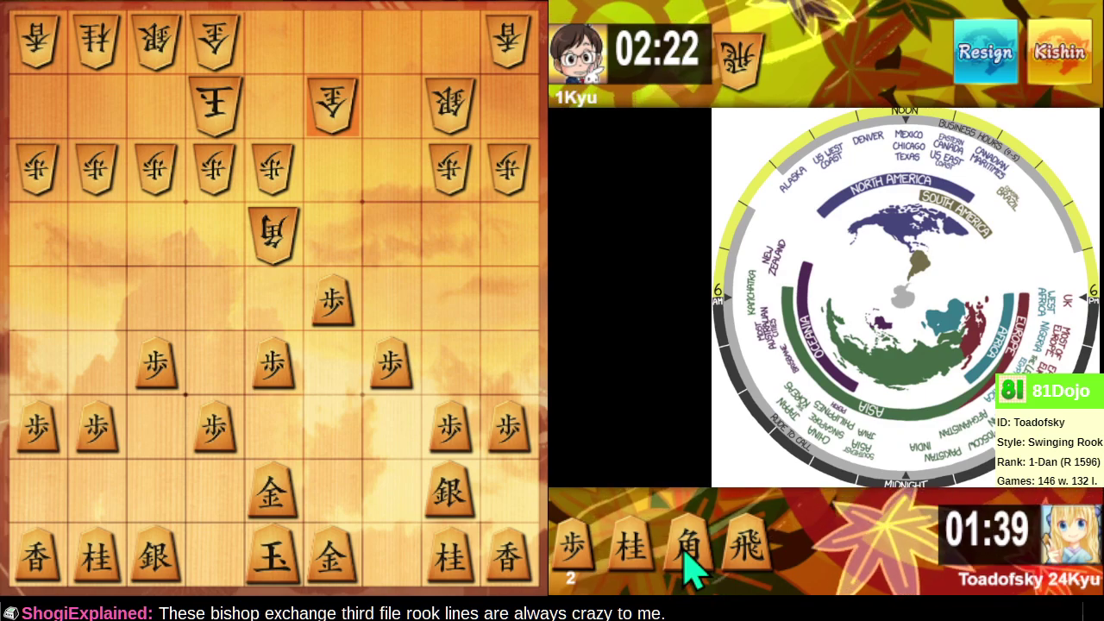
click(750, 569)
click(109, 371)
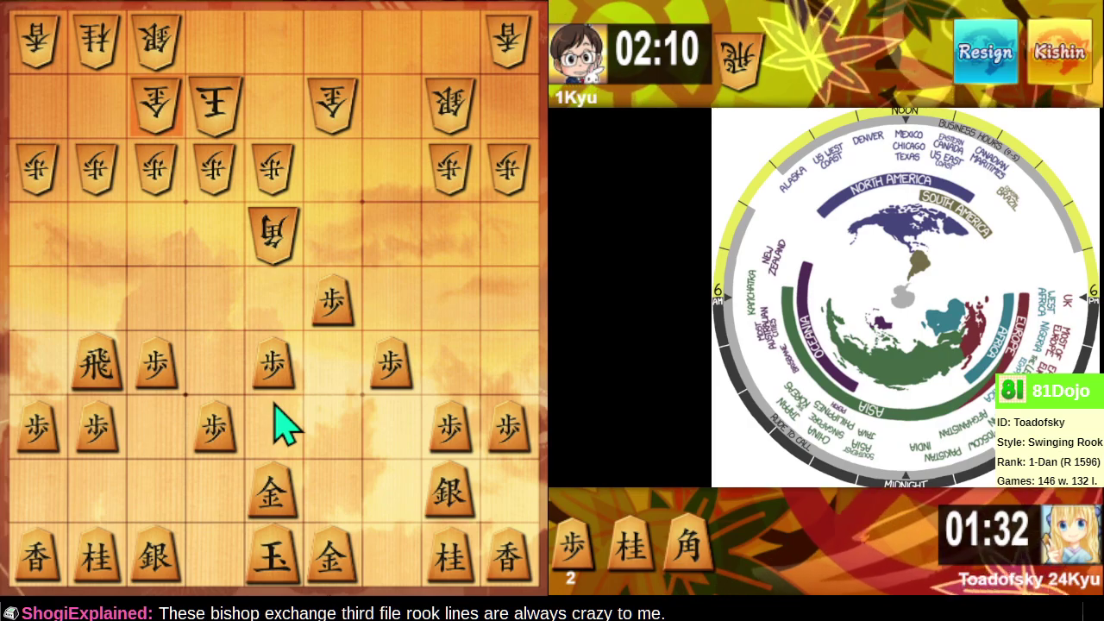
Drop the bishop beside the pawns and the knight on the right side.
click(685, 546)
click(229, 362)
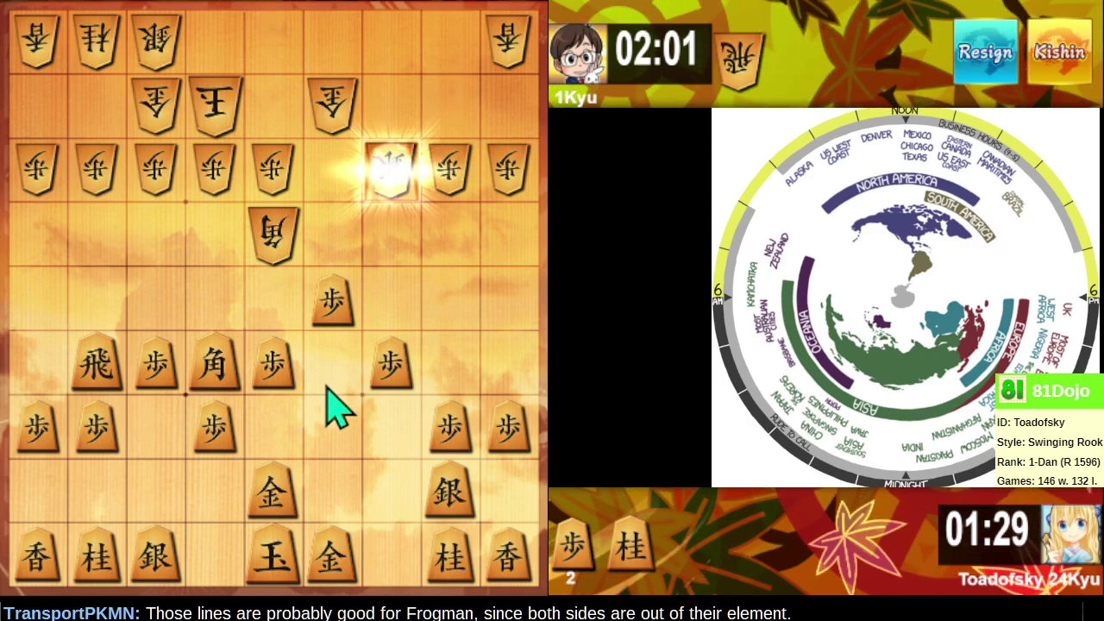
click(638, 547)
click(449, 300)
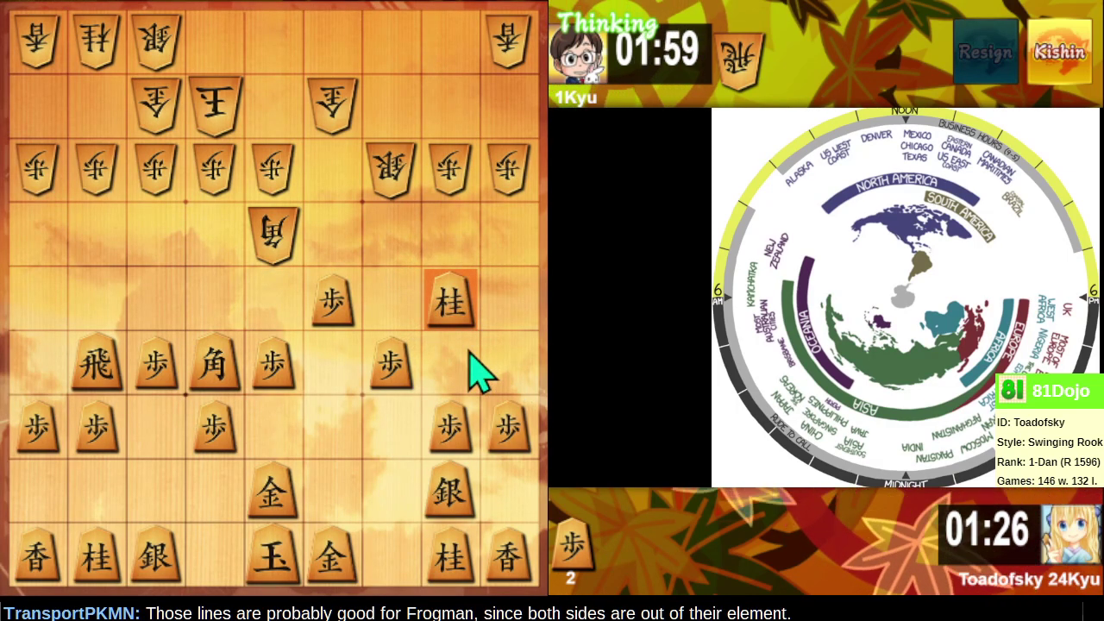
Take the corner lance on 1-1 with a promoting bishop, advance a pawn, and drop the lance on 4-8.
click(220, 371)
click(500, 47)
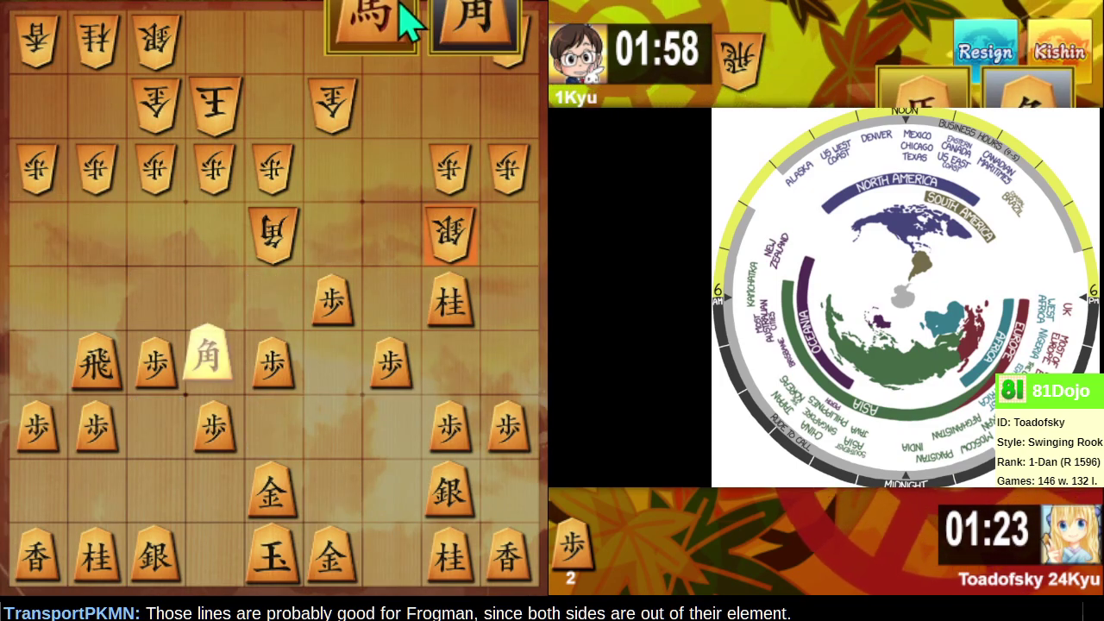
click(400, 7)
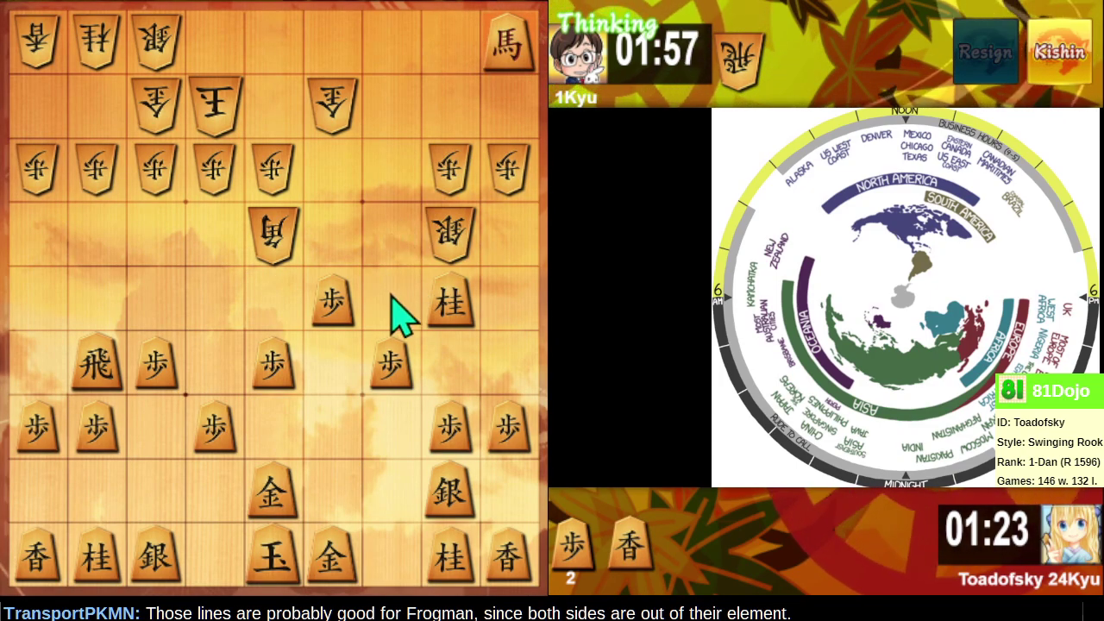
click(271, 369)
click(274, 321)
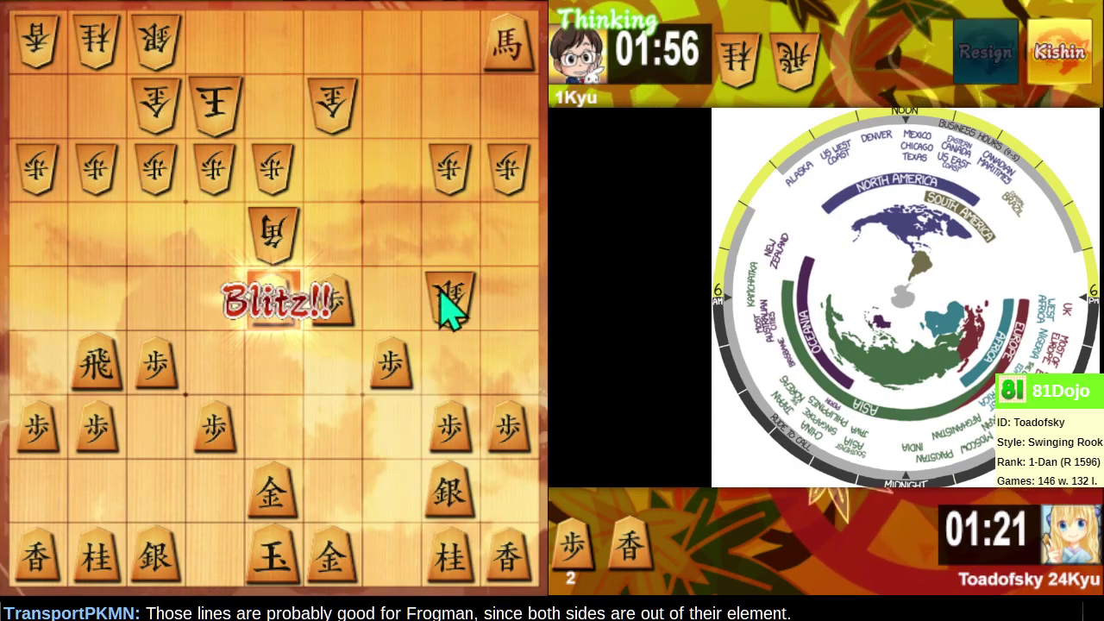
click(628, 548)
click(349, 496)
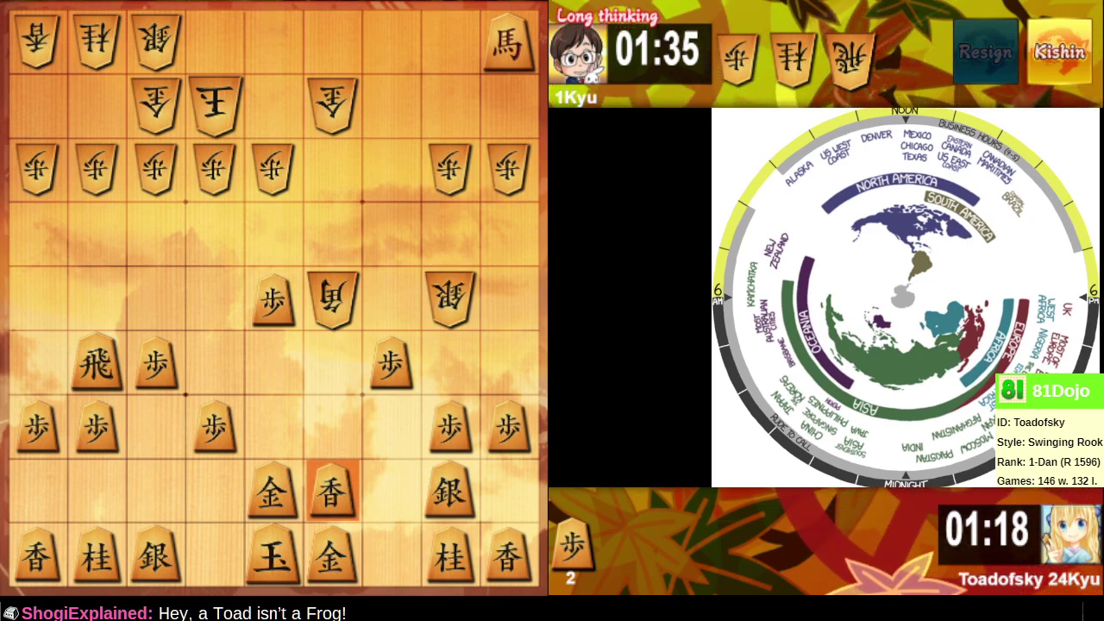
Send the lance up to capture the gold with promotion, then drop that gold for checkmate.
click(334, 499)
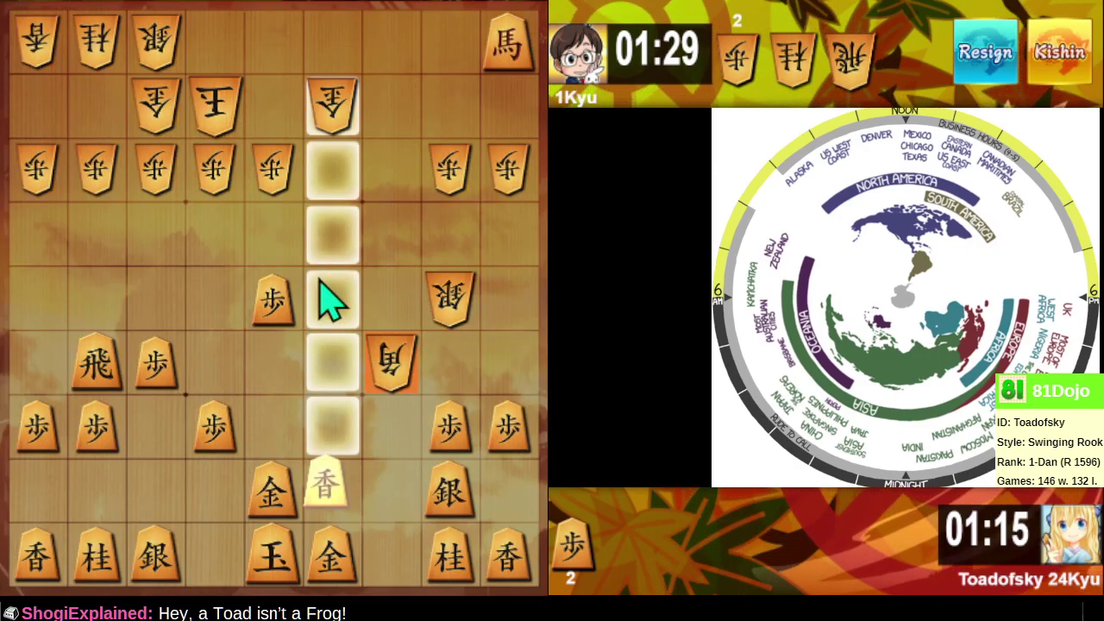
click(325, 100)
click(281, 87)
click(632, 543)
click(274, 119)
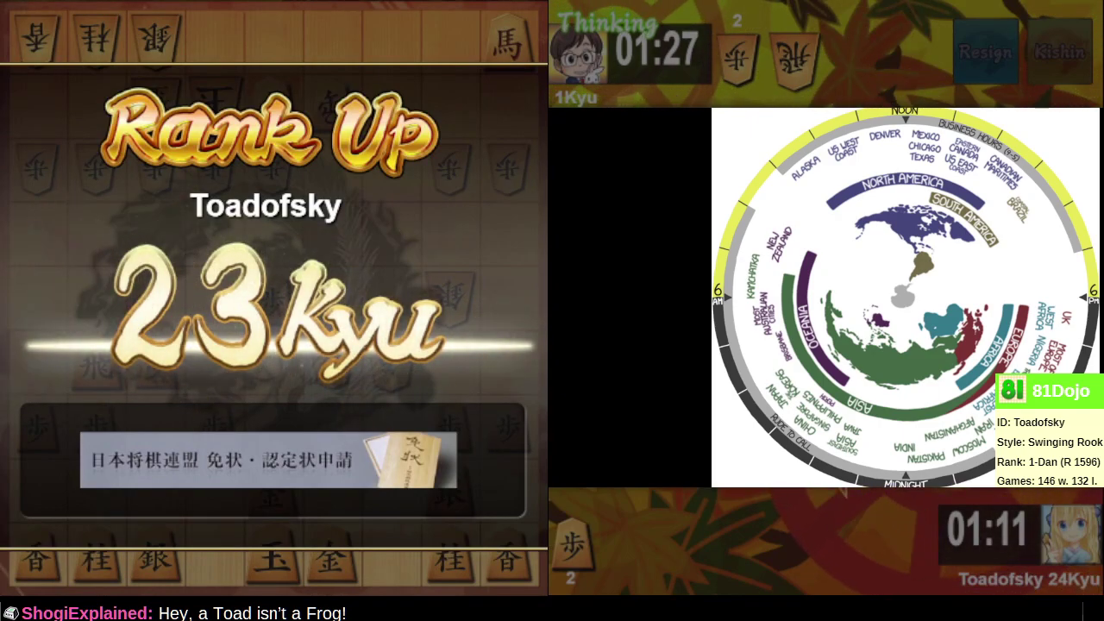
Dismiss the 23 Kyu rank-up screen and decline the rematch to view the results.
click(473, 393)
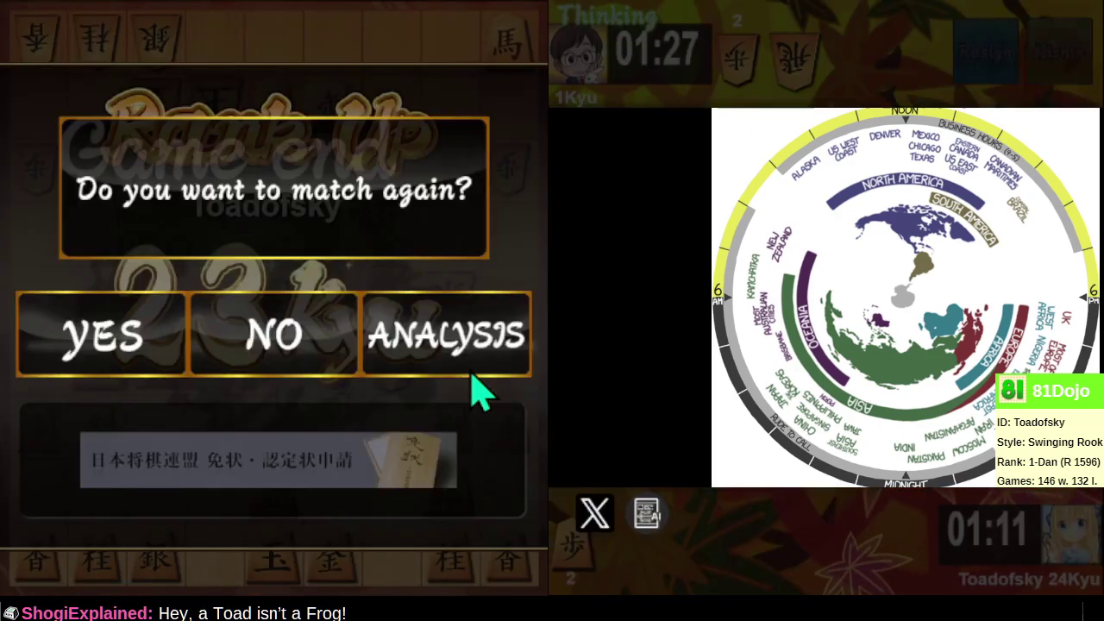
click(289, 363)
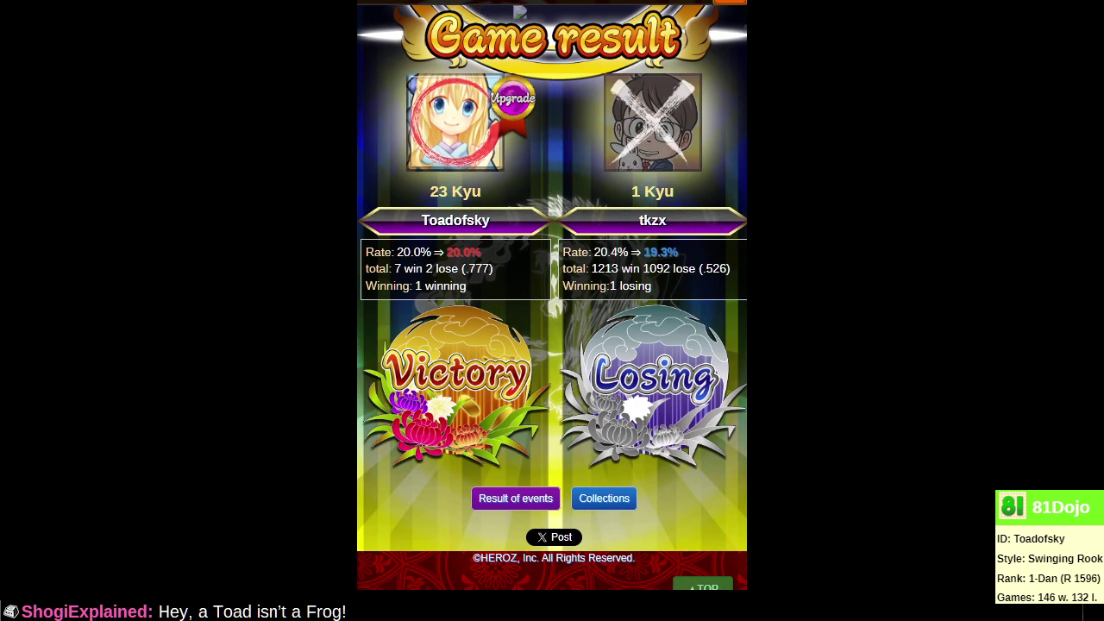